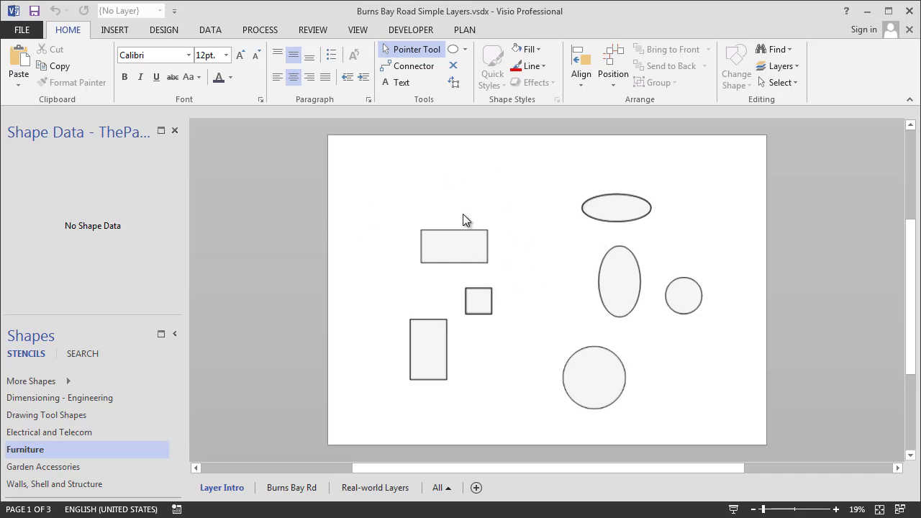
# Assign the three rectangles to a new layer named 'Square Things'
pyautogui.moveTo(366, 198); pyautogui.dragTo(522, 406)
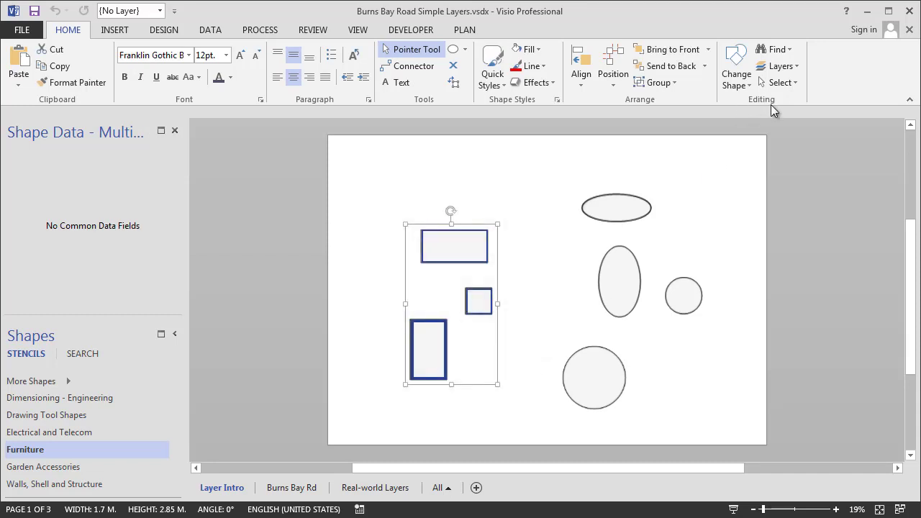
pyautogui.click(783, 66)
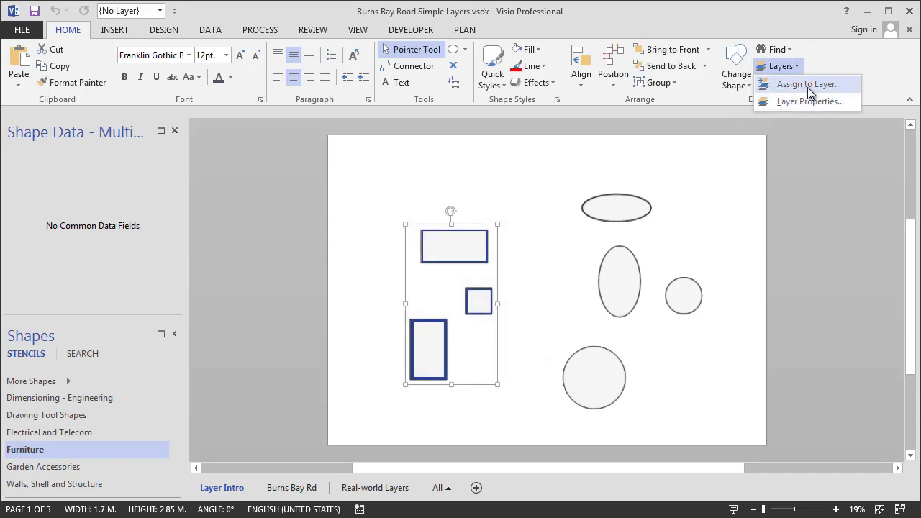
pyautogui.click(809, 86)
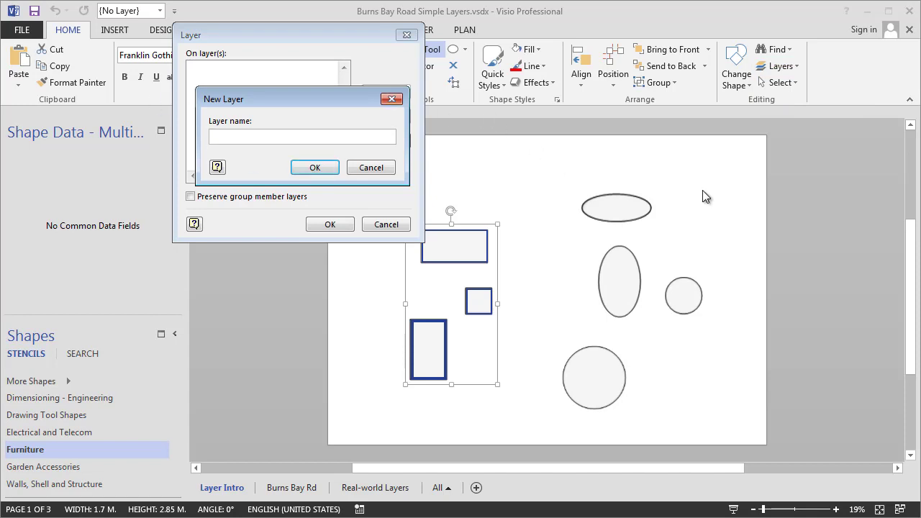
pyautogui.write('Square Things')
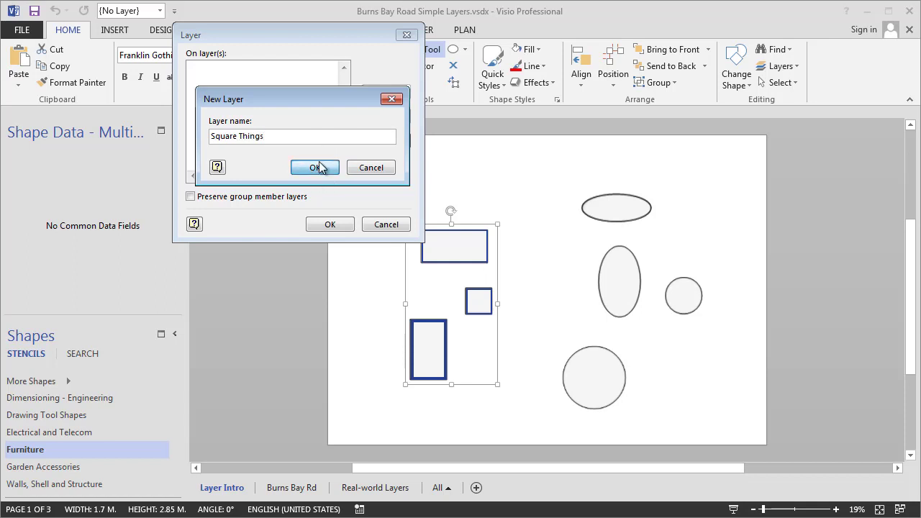
pyautogui.click(315, 167)
pyautogui.click(344, 225)
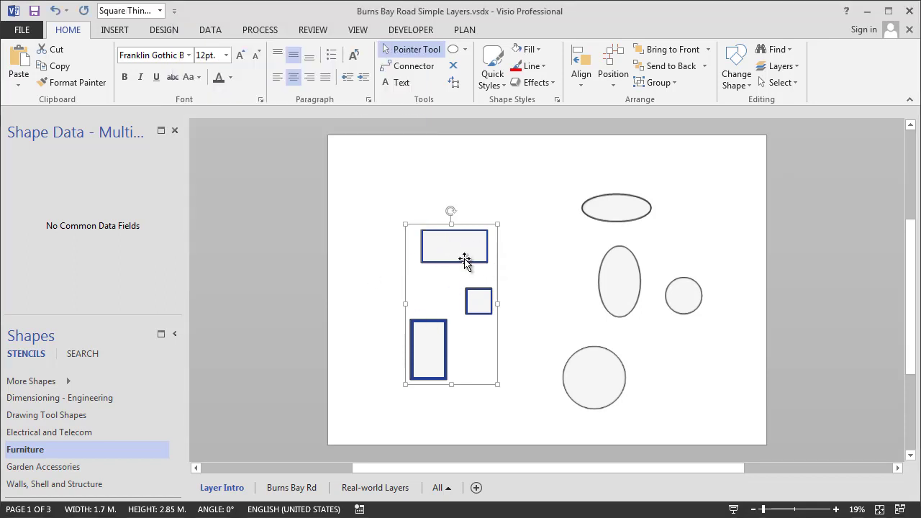
# Put the four round shapes on a new layer named 'Round Things'
pyautogui.click(522, 182)
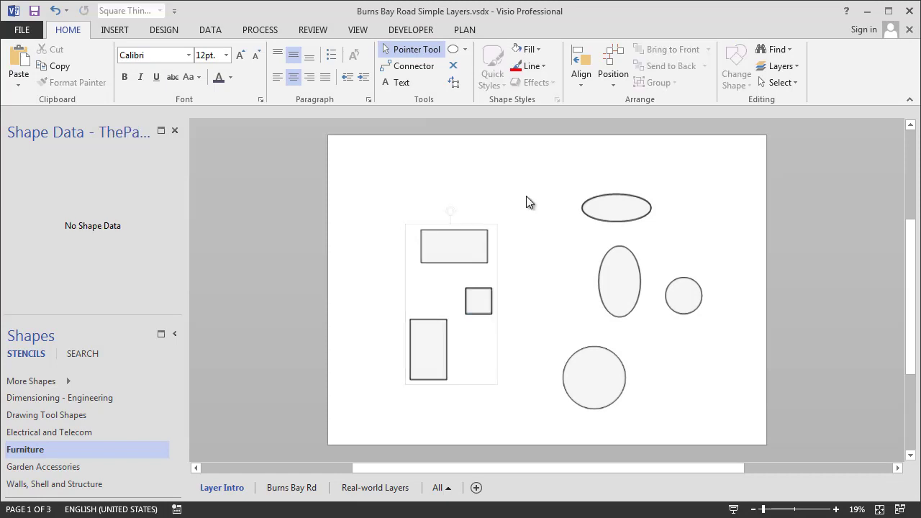
pyautogui.moveTo(524, 153); pyautogui.dragTo(732, 419)
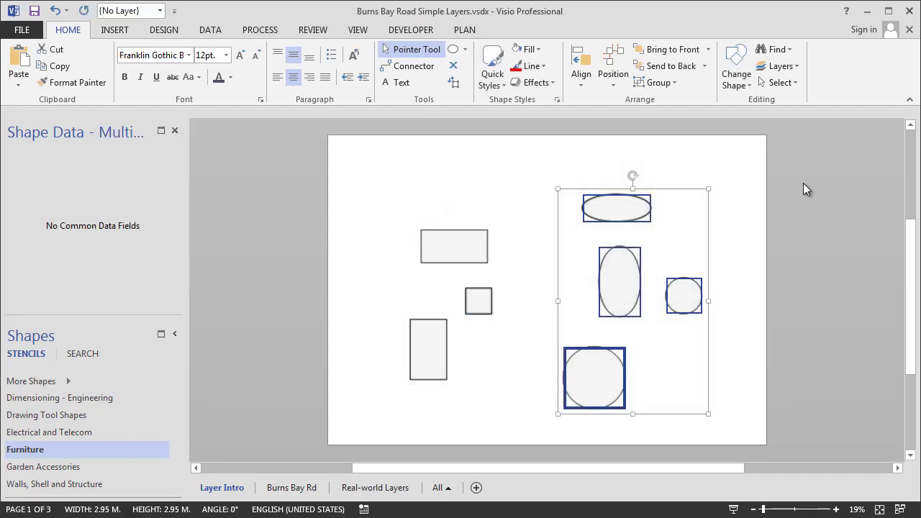
pyautogui.click(784, 65)
pyautogui.click(809, 84)
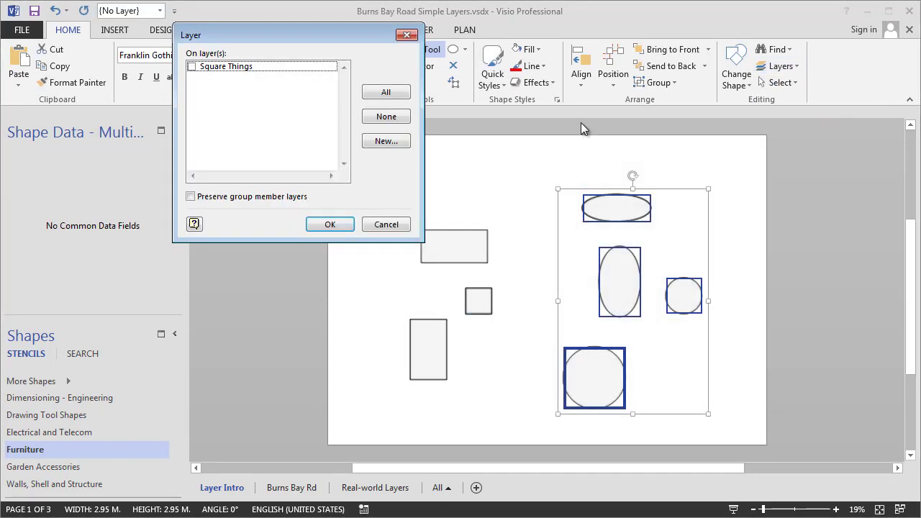
pyautogui.click(399, 144)
pyautogui.write('Round Things')
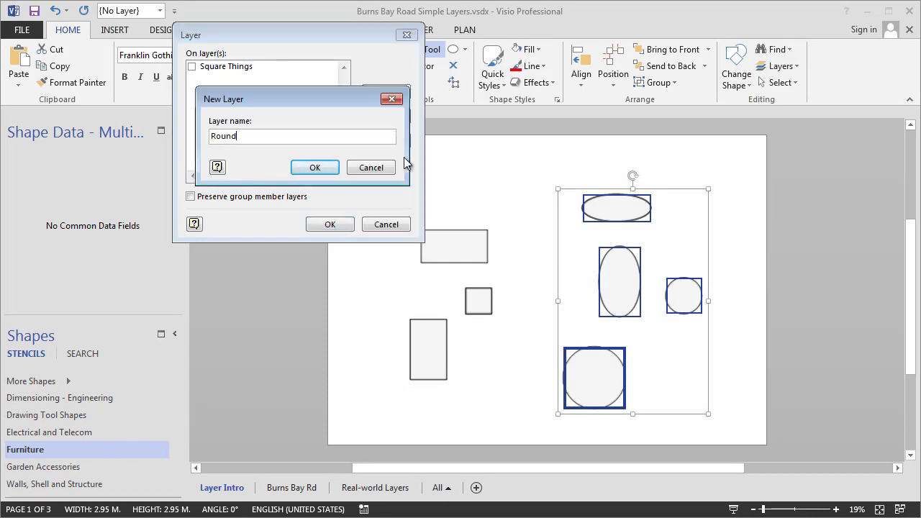
pyautogui.click(314, 167)
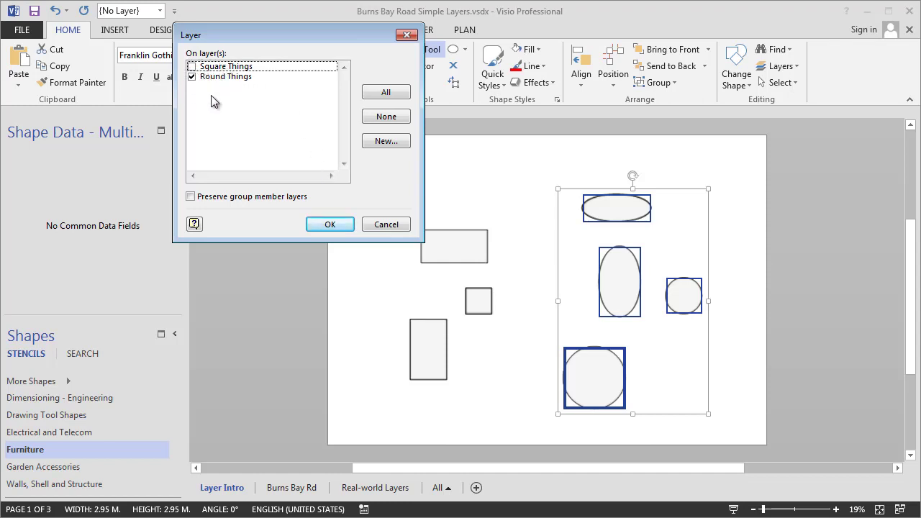
pyautogui.click(344, 226)
pyautogui.click(745, 225)
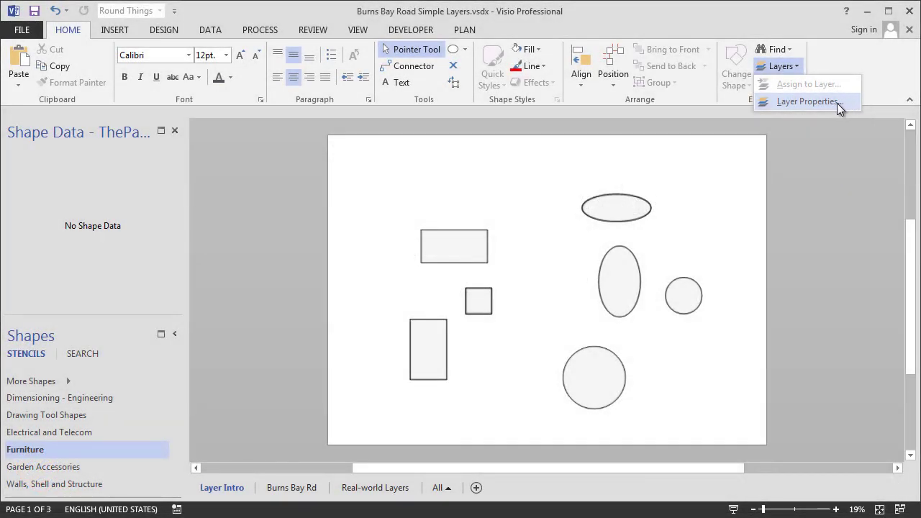
# In Layer Properties, untick Visible for Round Things and apply, then re-tick it
pyautogui.click(837, 103)
pyautogui.moveTo(267, 139); pyautogui.dragTo(255, 73)
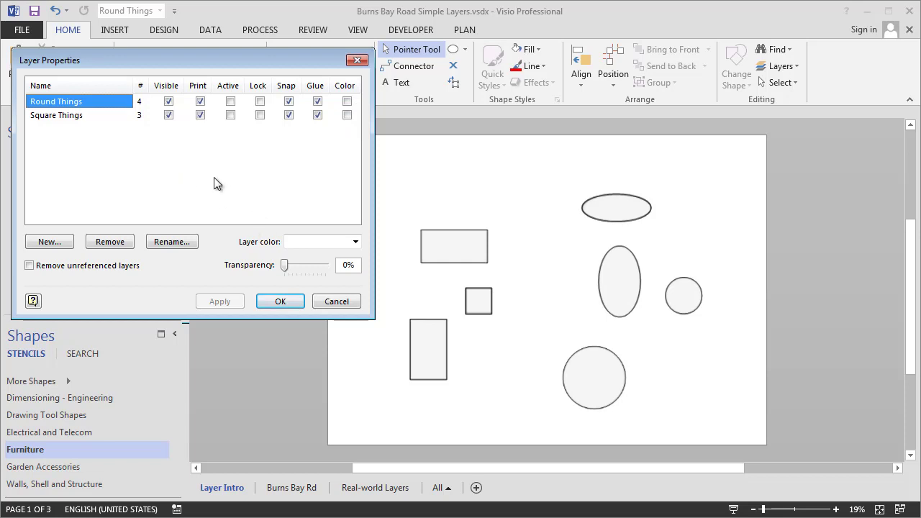
pyautogui.click(168, 101)
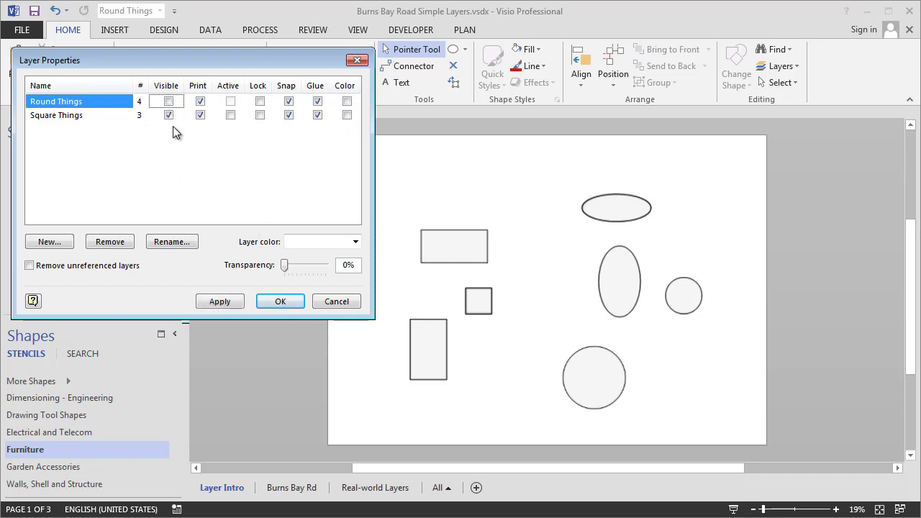
pyautogui.click(220, 302)
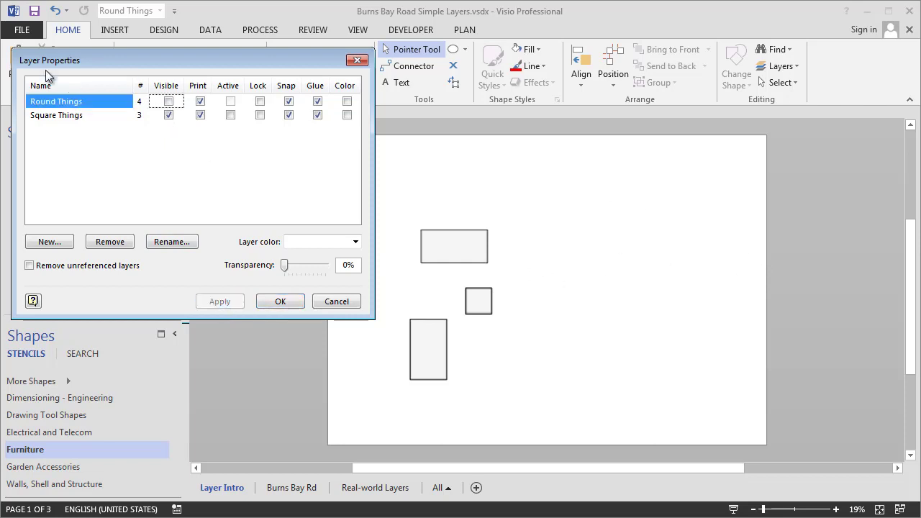
pyautogui.click(169, 103)
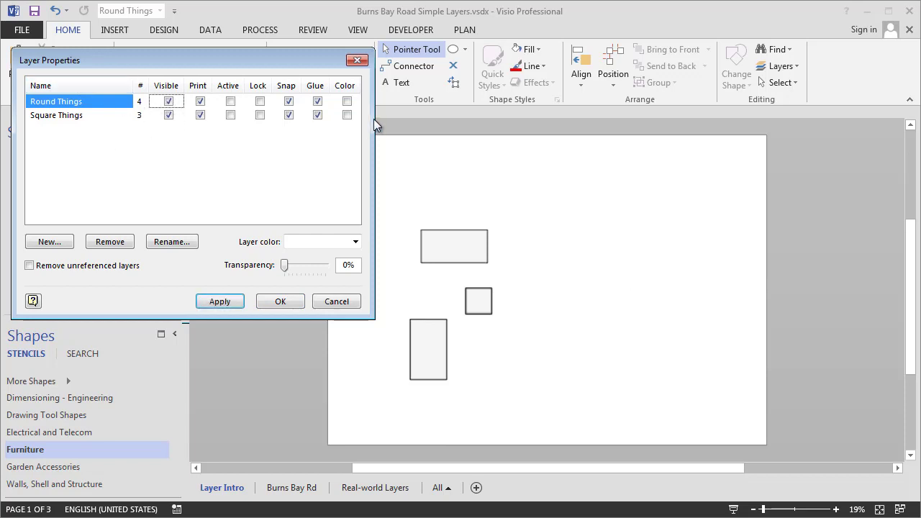
# Give the Square Things layer the red colour 02 and apply it
pyautogui.click(347, 115)
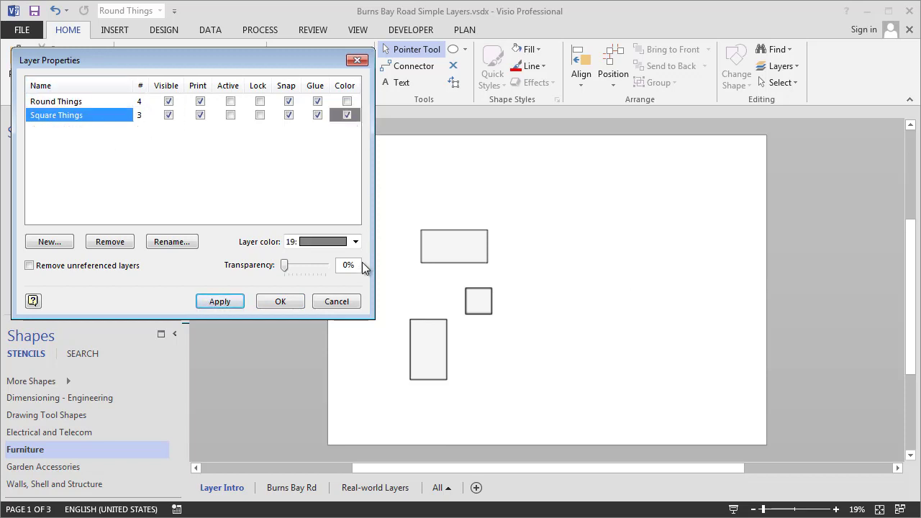
pyautogui.click(356, 242)
pyautogui.scroll(4, 338, 288)
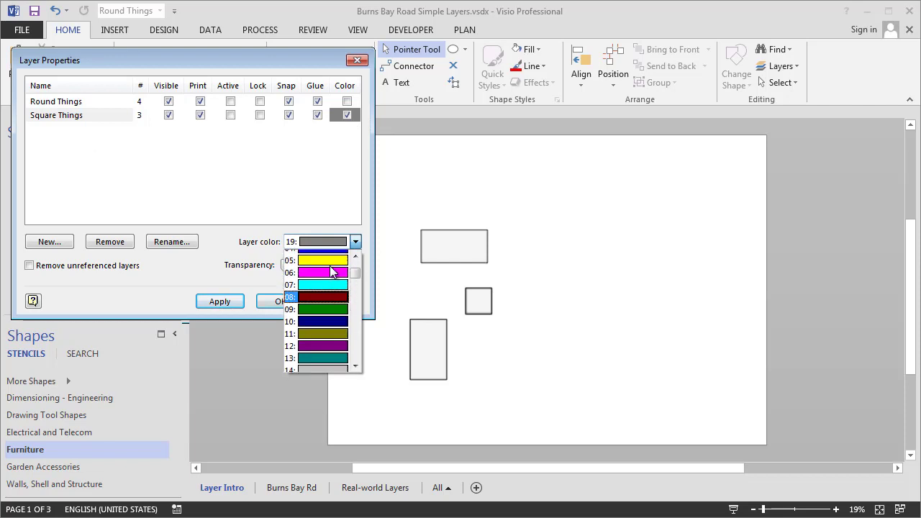
pyautogui.click(337, 283)
pyautogui.click(225, 306)
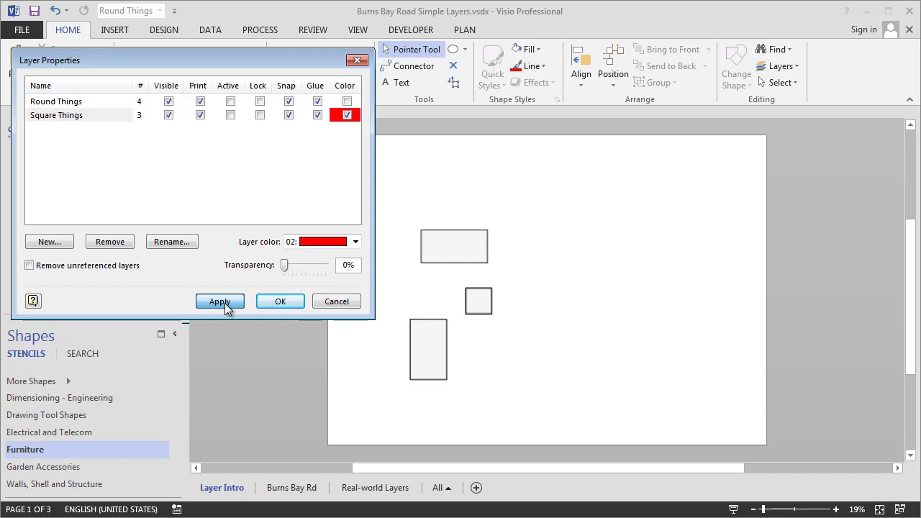
pyautogui.click(225, 306)
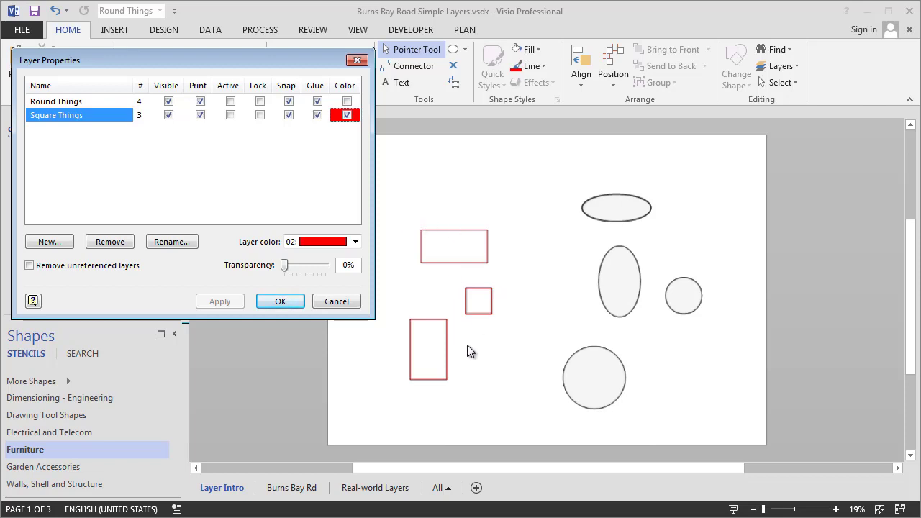
# Remove the Square Things layer colour, apply, and close Layer Properties
pyautogui.click(348, 116)
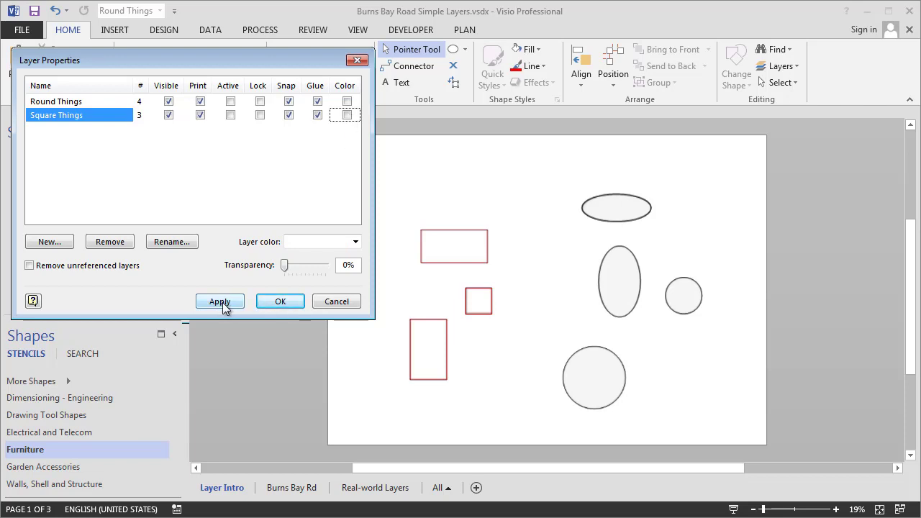
pyautogui.click(220, 302)
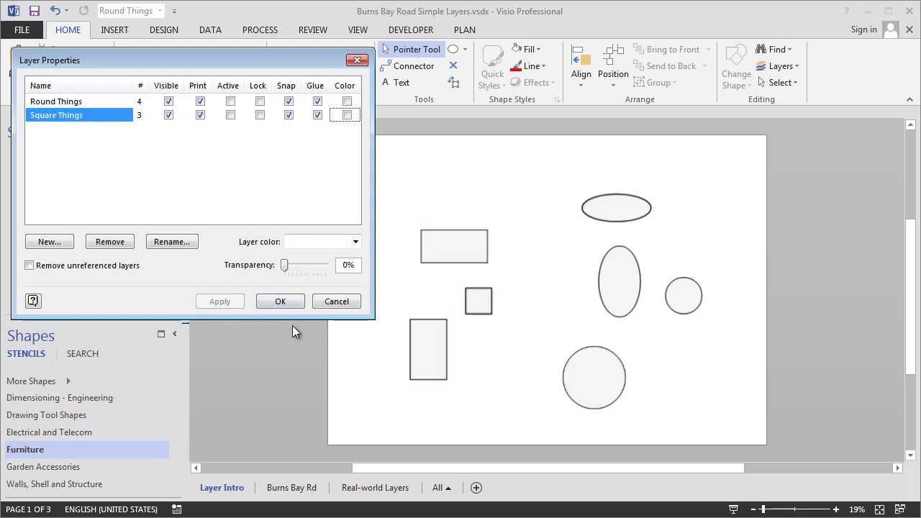
pyautogui.click(281, 302)
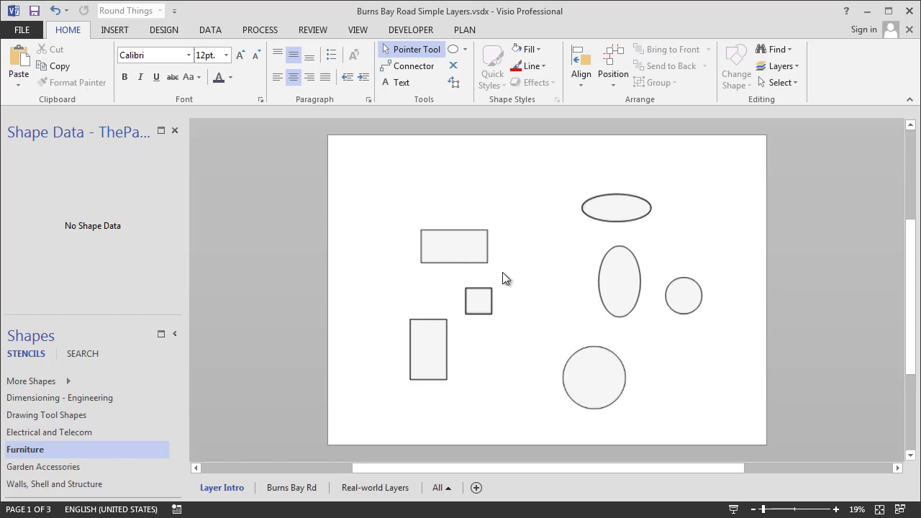
# Confirm the top-left rectangle is on Square Things, then deselect it and show the Select options
pyautogui.click(468, 251)
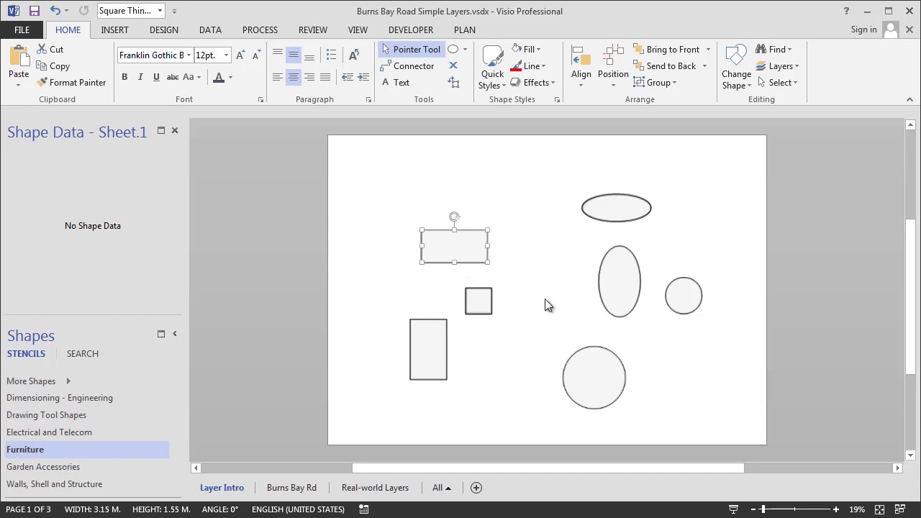
pyautogui.click(524, 262)
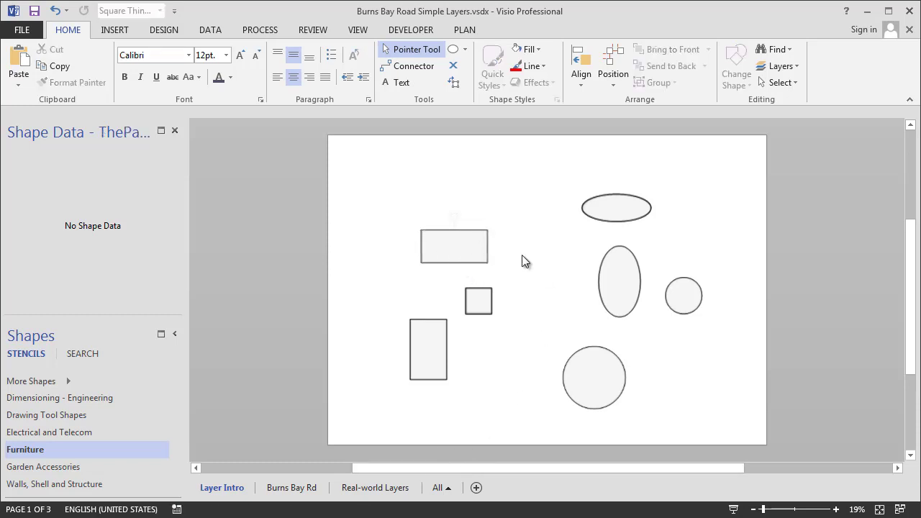
pyautogui.click(798, 83)
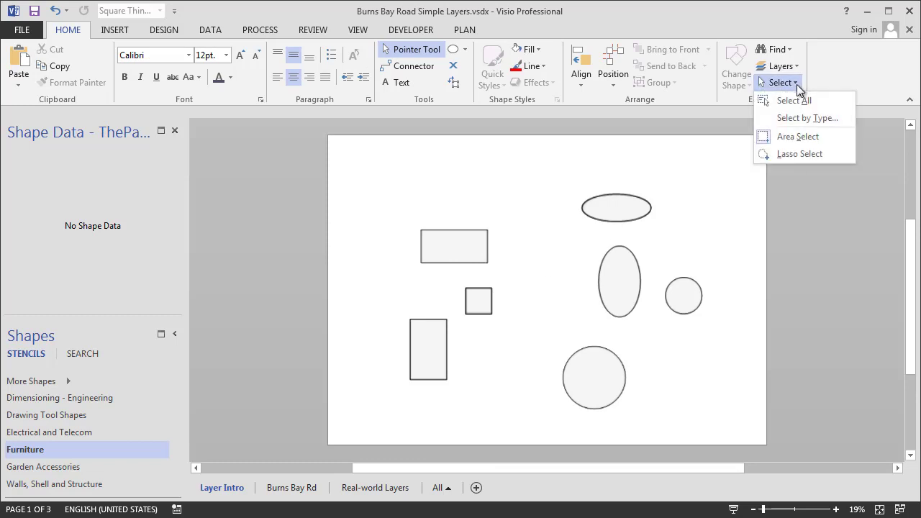
# Use Select by Type with the Layer option to select the four Round Things shapes
pyautogui.click(835, 122)
pyautogui.moveTo(501, 150); pyautogui.dragTo(257, 38)
pyautogui.click(64, 163)
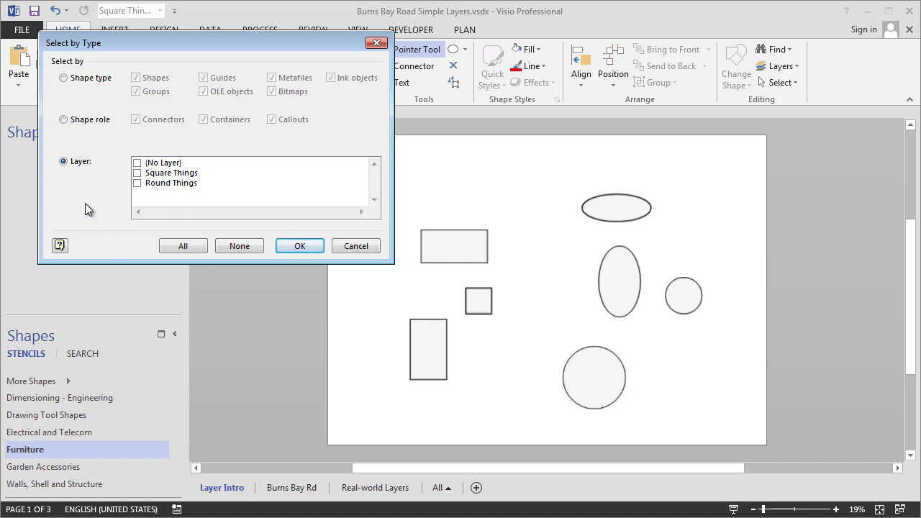
pyautogui.click(137, 184)
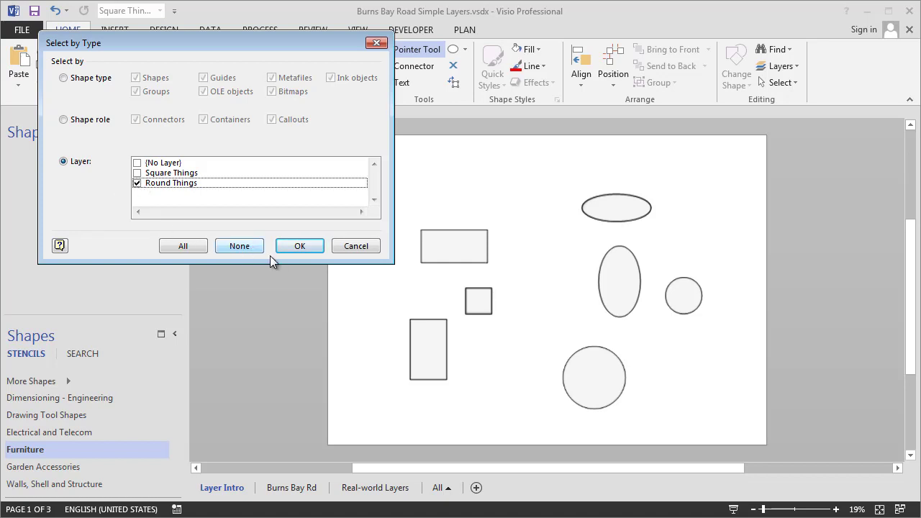
pyautogui.click(299, 246)
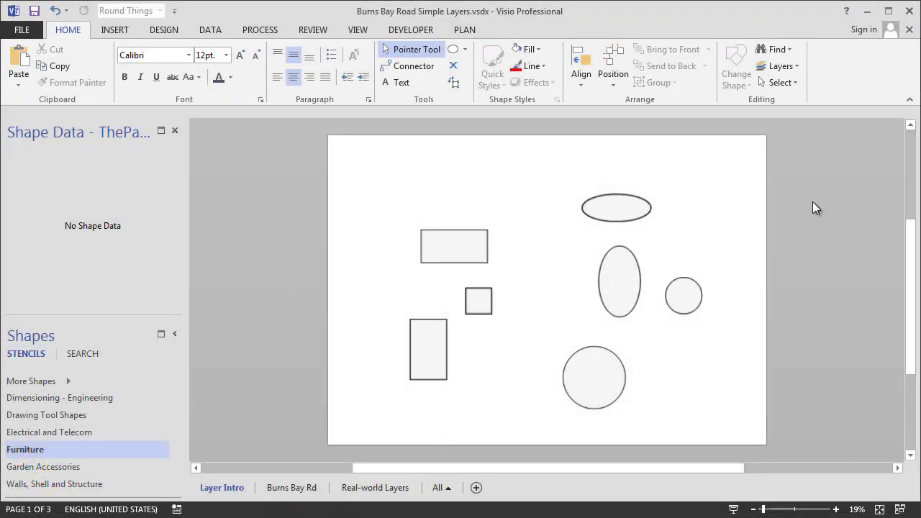
# Add the Assign to Layer and Layer Properties commands to the Quick Access Toolbar
pyautogui.click(799, 65)
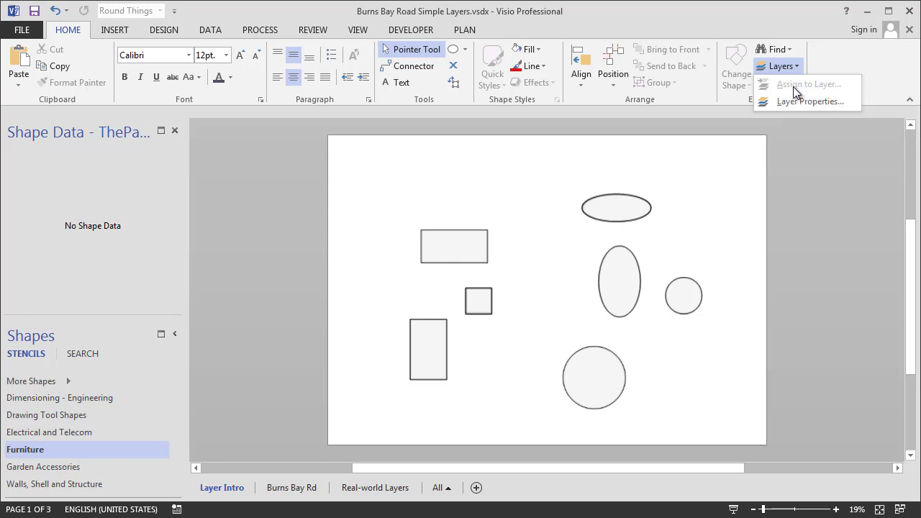
pyautogui.rightClick(794, 87)
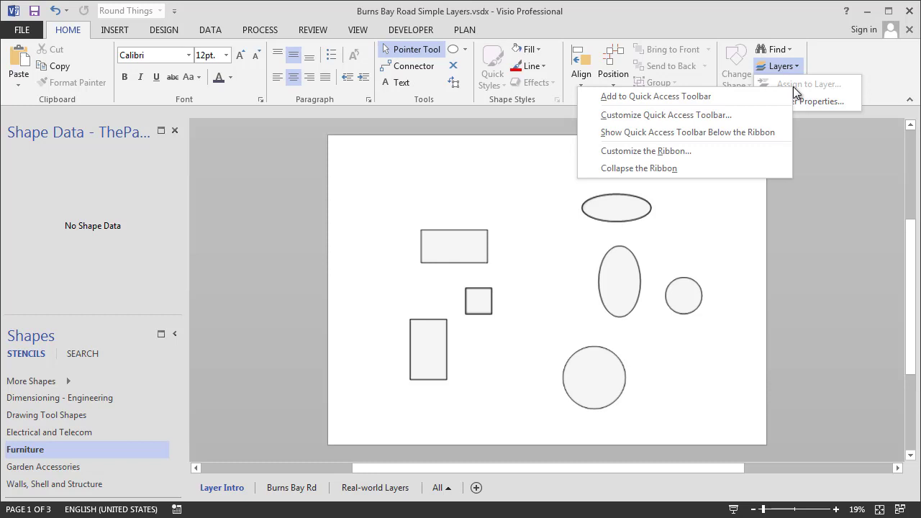
pyautogui.click(708, 100)
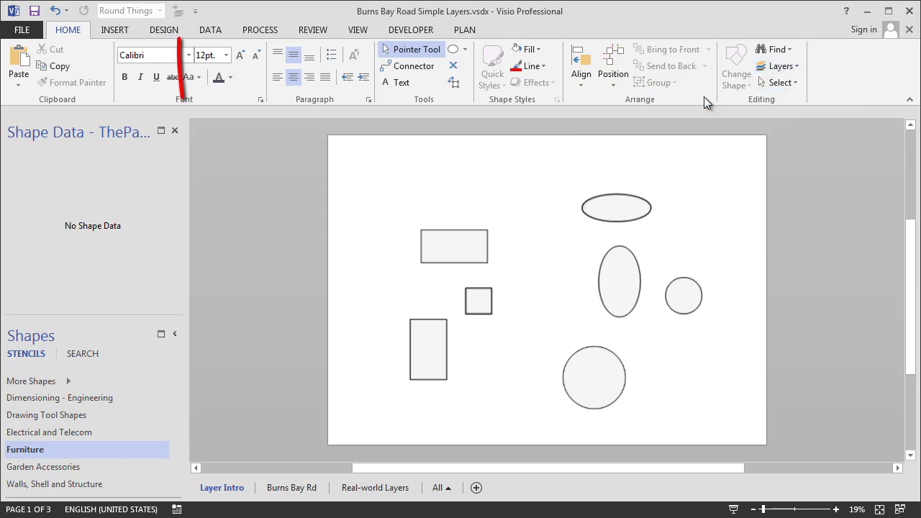
pyautogui.click(799, 65)
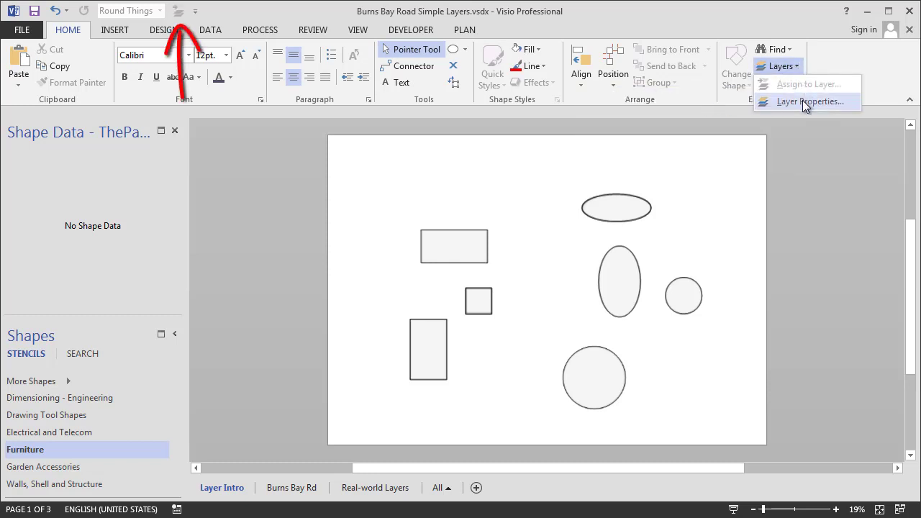
pyautogui.rightClick(804, 107)
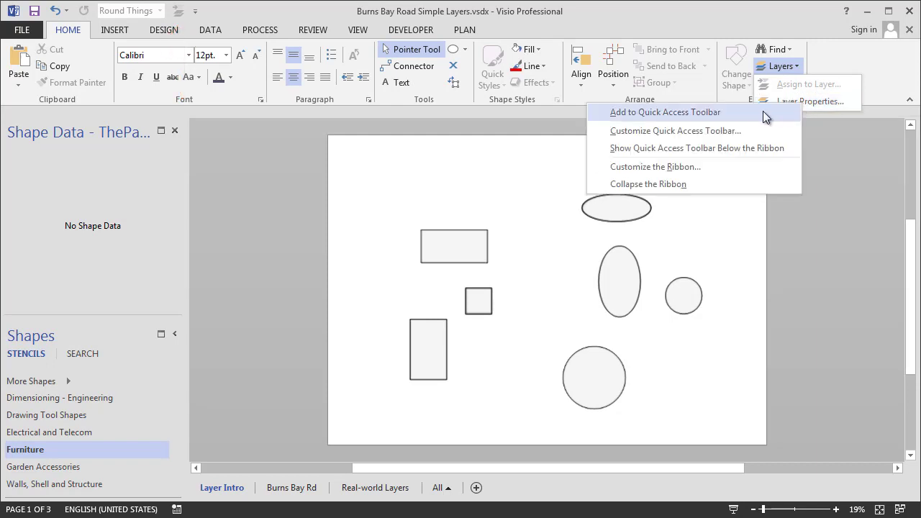
pyautogui.click(769, 112)
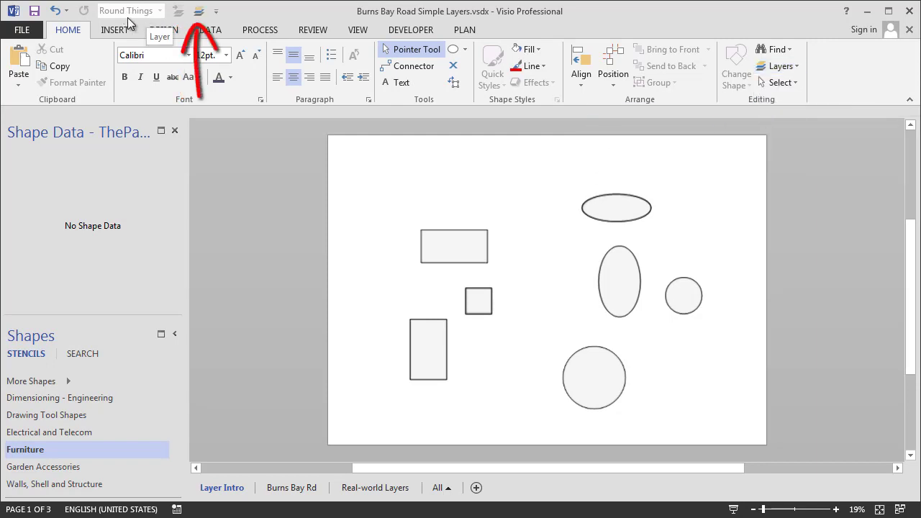
pyautogui.rightClick(829, 72)
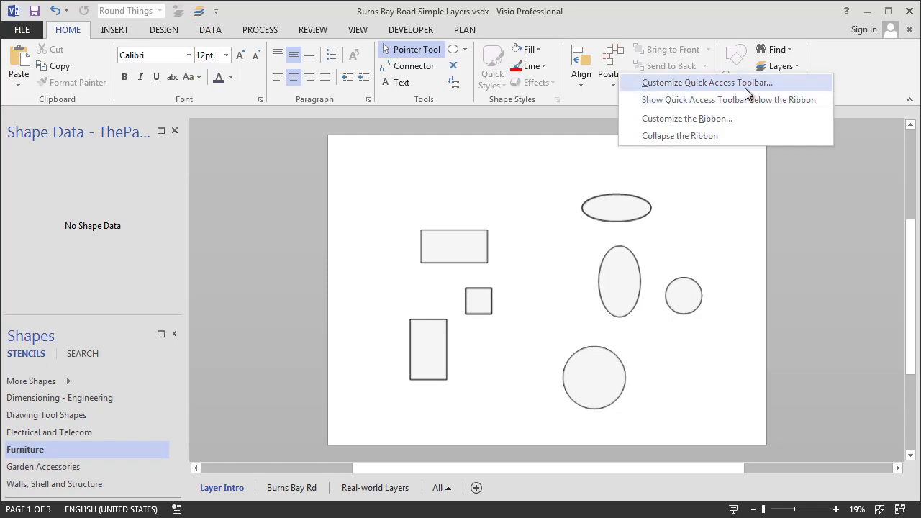
pyautogui.click(728, 120)
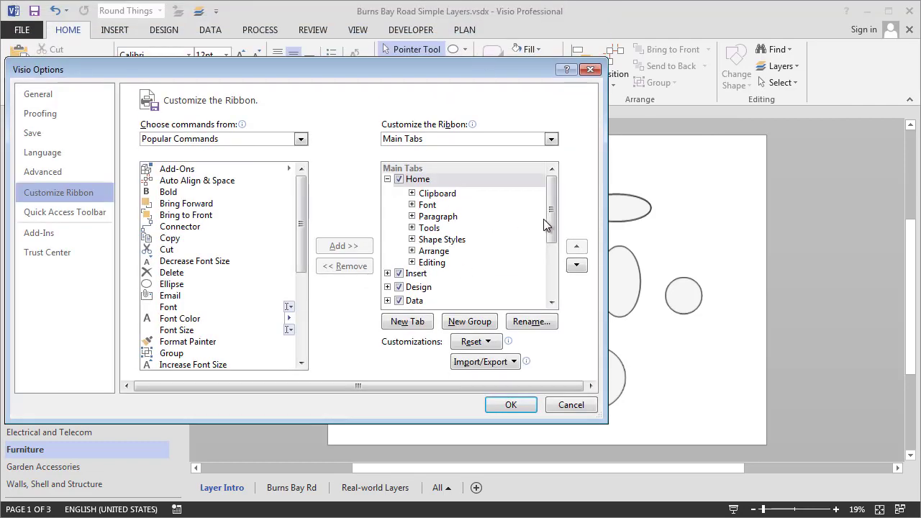
pyautogui.moveTo(553, 214); pyautogui.dragTo(552, 231)
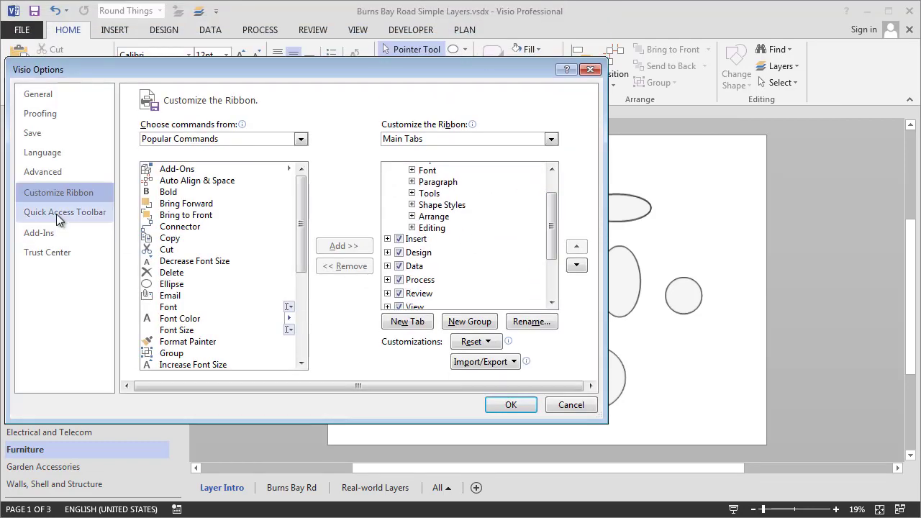
pyautogui.click(65, 213)
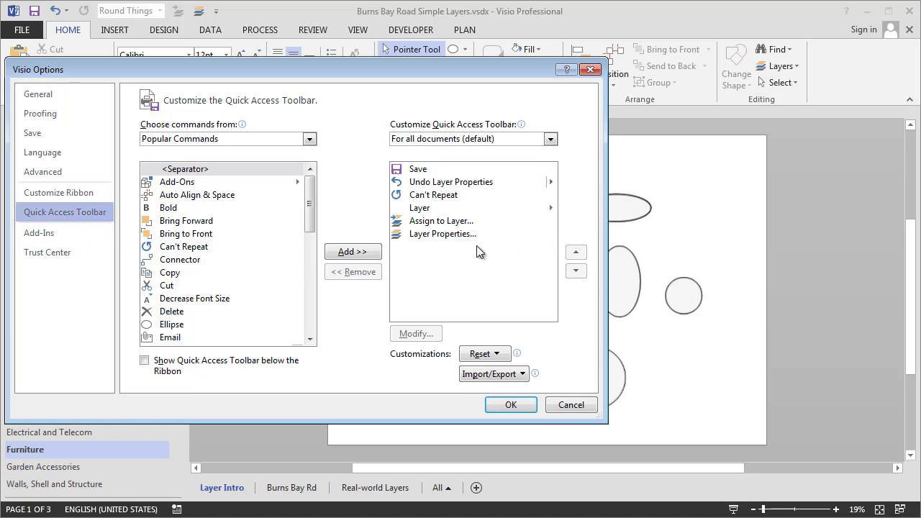
pyautogui.click(455, 222)
pyautogui.click(451, 213)
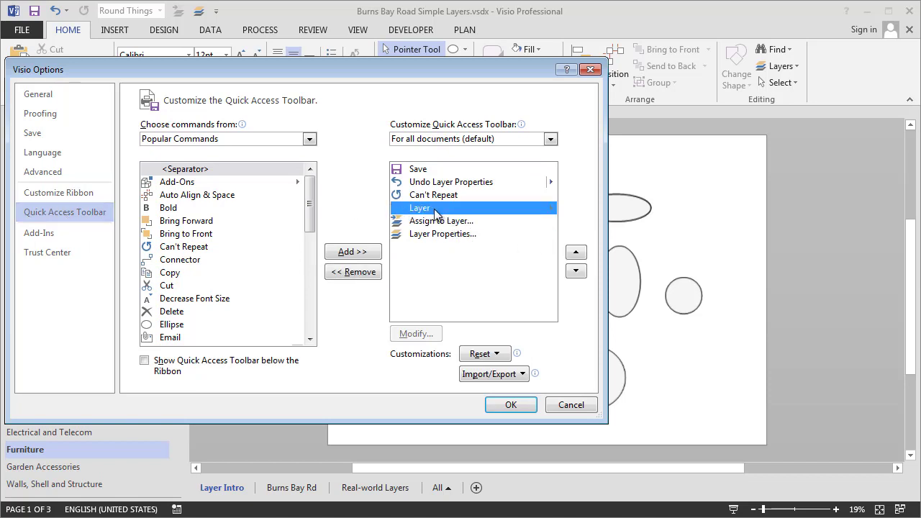
pyautogui.click(234, 140)
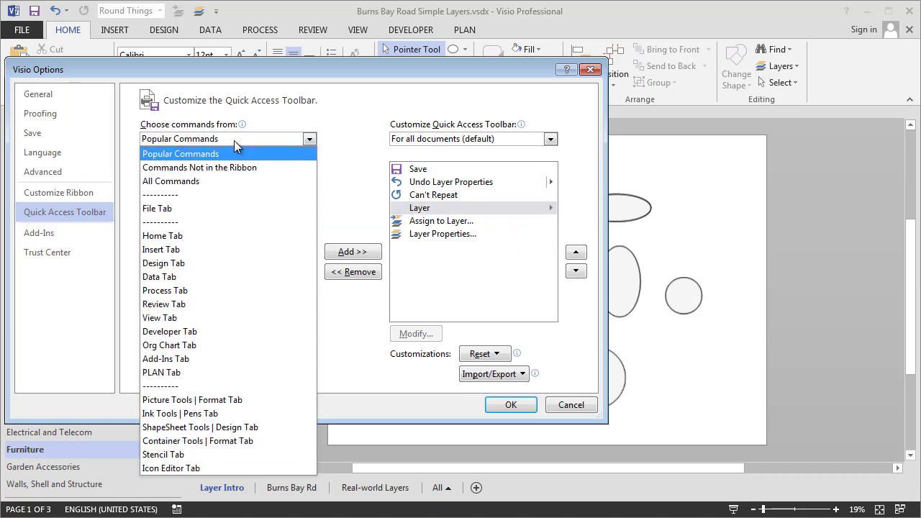
pyautogui.click(229, 182)
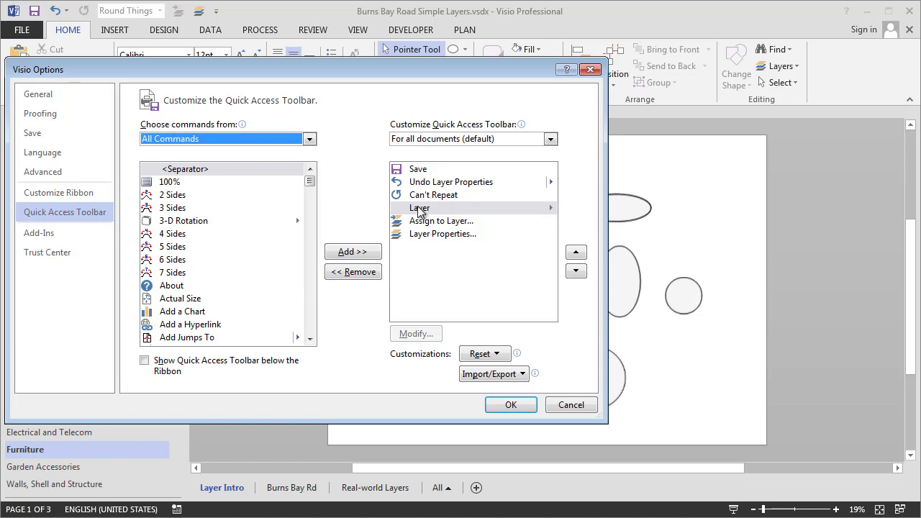
# Check which layers the rectangle and the top ellipse belong to
pyautogui.click(571, 406)
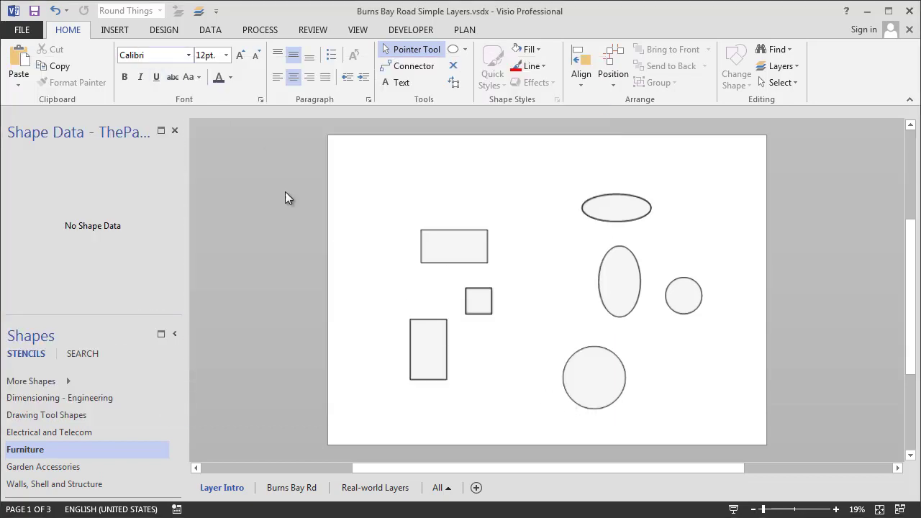
pyautogui.click(456, 248)
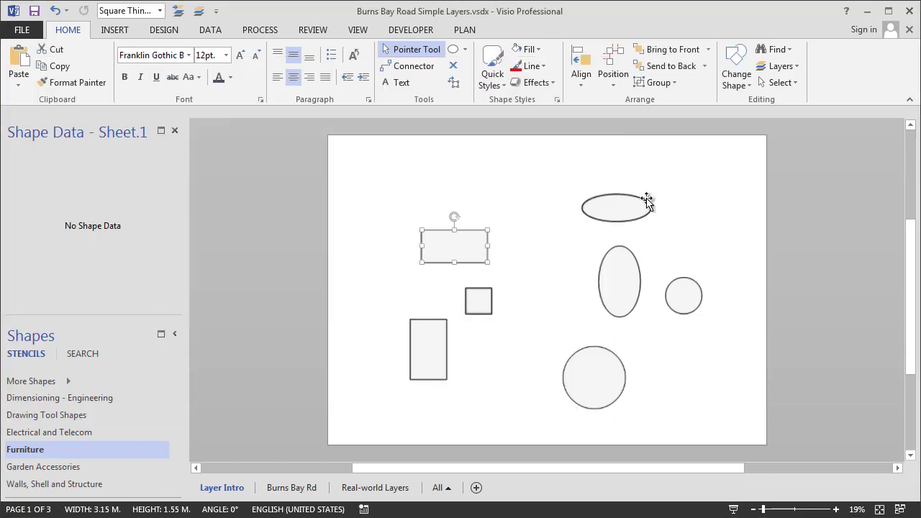
pyautogui.click(616, 206)
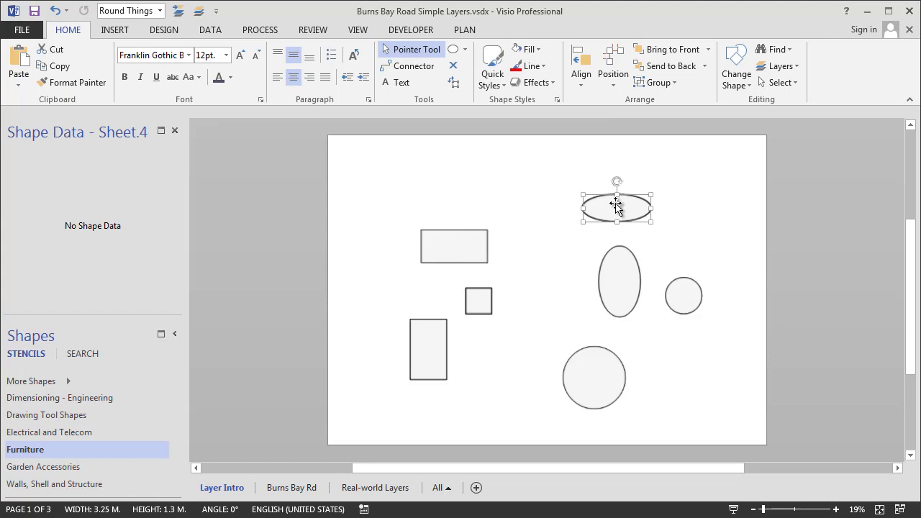
pyautogui.click(160, 11)
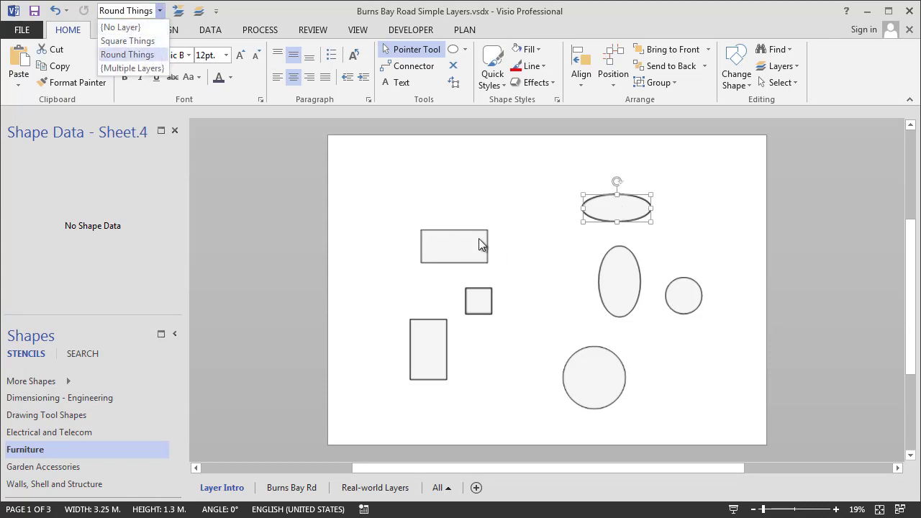
pyautogui.click(462, 250)
pyautogui.click(460, 251)
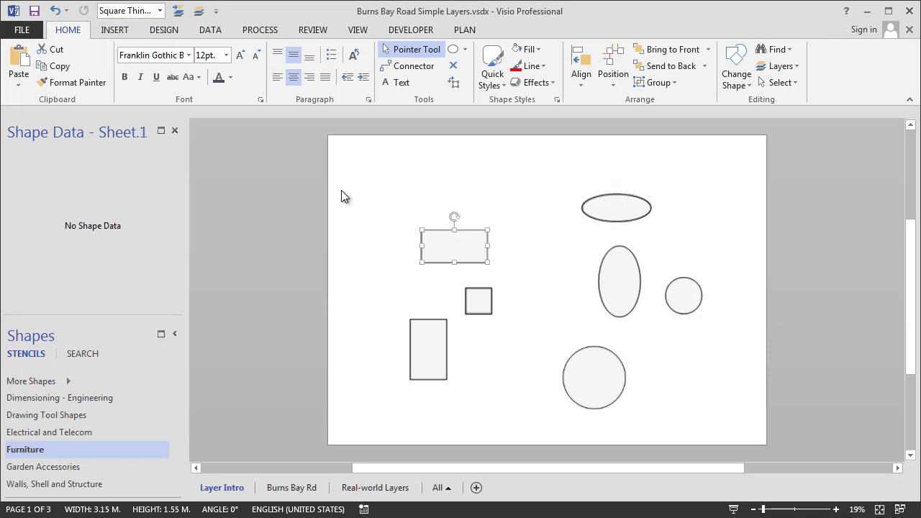
pyautogui.click(467, 181)
# Draw a new circle above the rectangle and put it on the Round Things layer
pyautogui.click(453, 49)
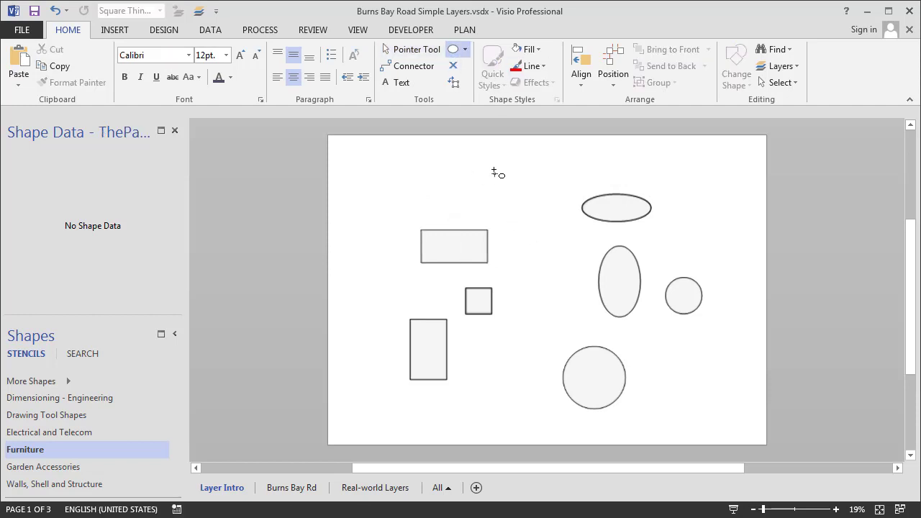
pyautogui.moveTo(495, 170); pyautogui.dragTo(552, 228)
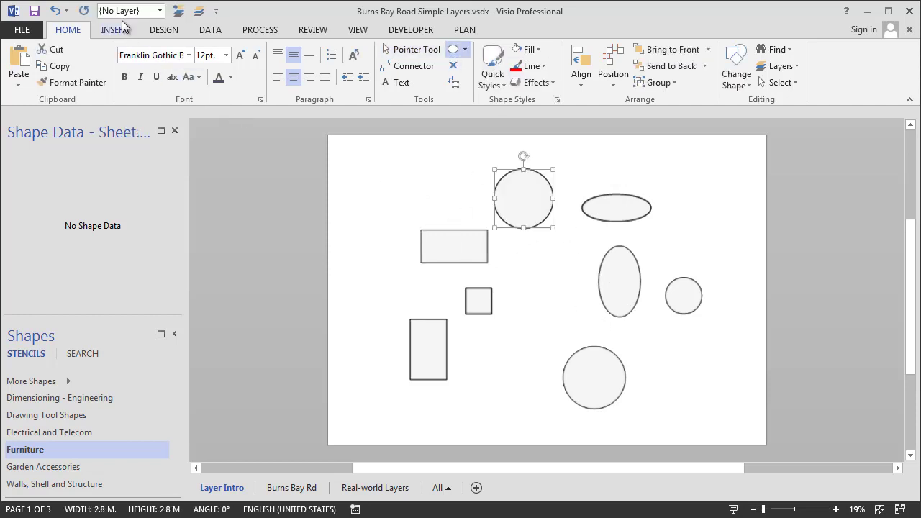
pyautogui.click(159, 13)
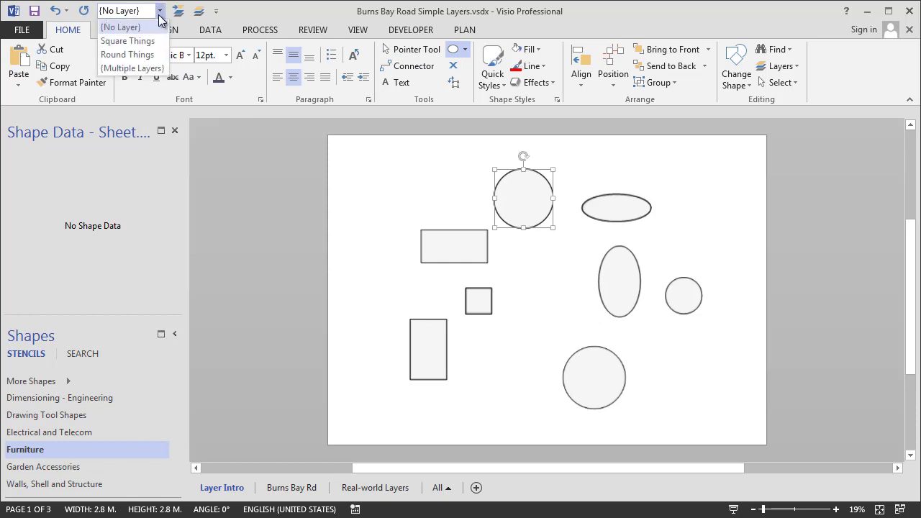
pyautogui.click(149, 58)
pyautogui.press('Escape')
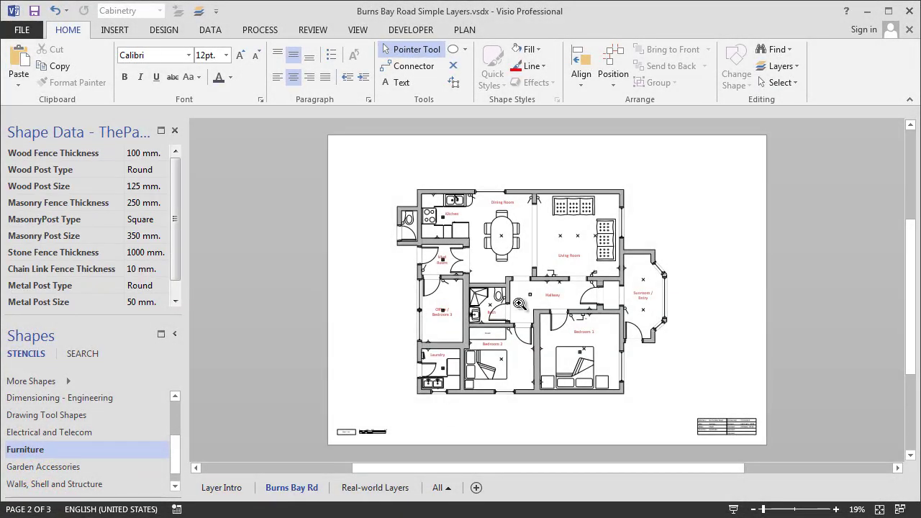
# Zoom in and pan the Burns Bay Rd floor plan toward the hallway and bath
pyautogui.scroll(4, 521, 308)
pyautogui.moveTo(475, 231)
pyautogui.mouseDown()
pyautogui.moveTo(531, 289)
pyautogui.moveTo(623, 240)
pyautogui.moveTo(610, 238)
pyautogui.mouseUp()
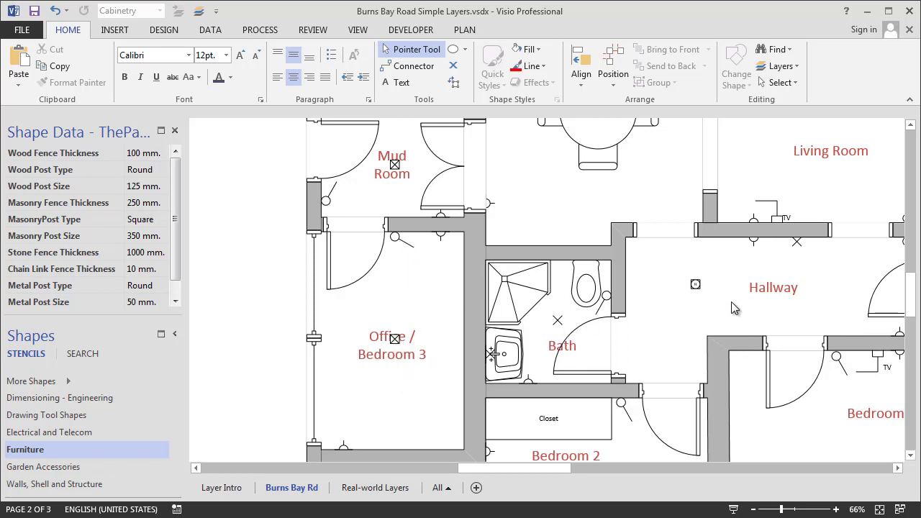
pyautogui.moveTo(734, 289); pyautogui.dragTo(679, 262)
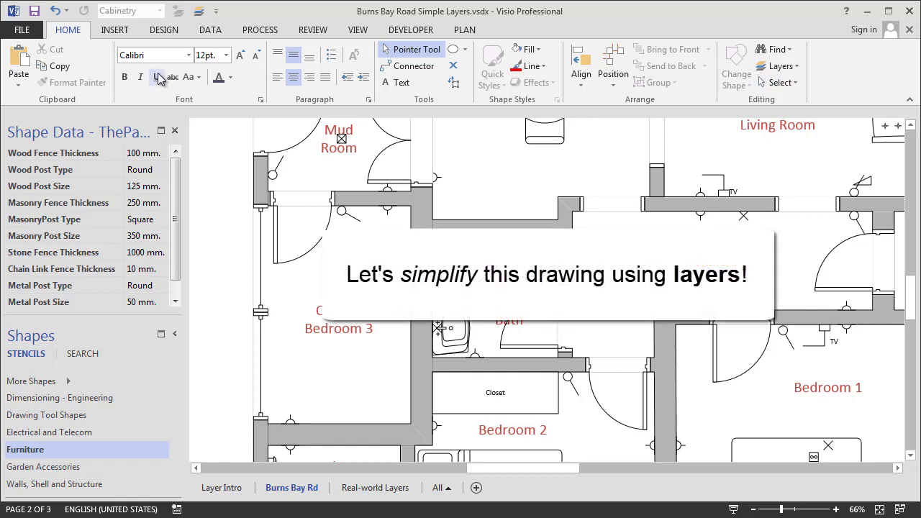
# In Layer Properties, try locking all layers and the Doors and Walls layers, then unlock all
pyautogui.click(199, 13)
pyautogui.moveTo(238, 54); pyautogui.dragTo(257, 58)
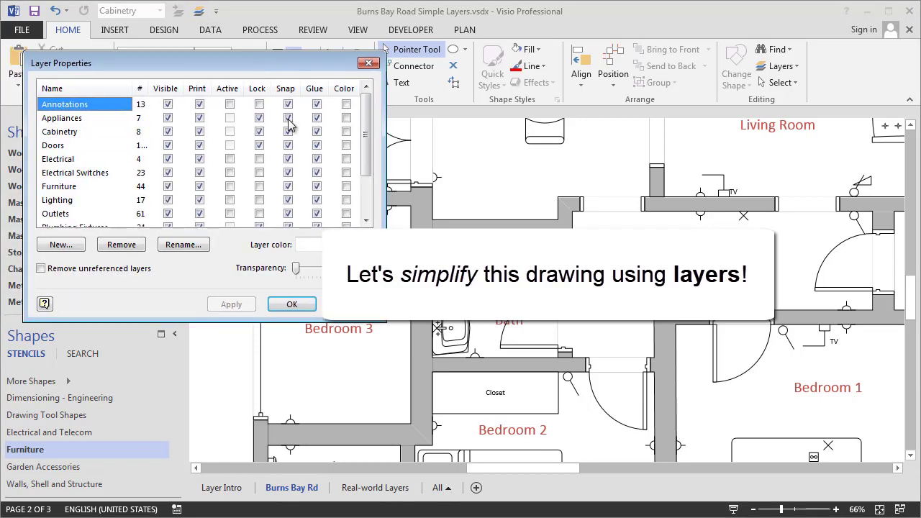
pyautogui.moveTo(373, 139); pyautogui.dragTo(370, 108)
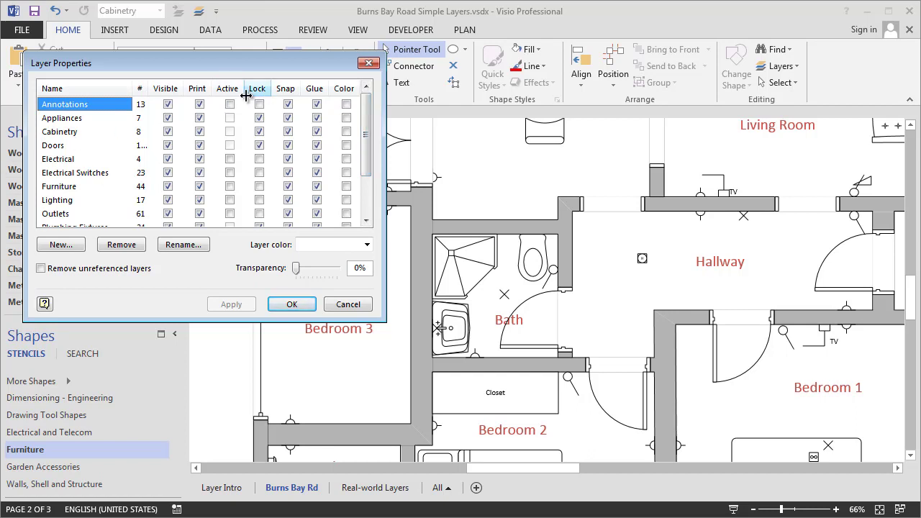
pyautogui.click(261, 88)
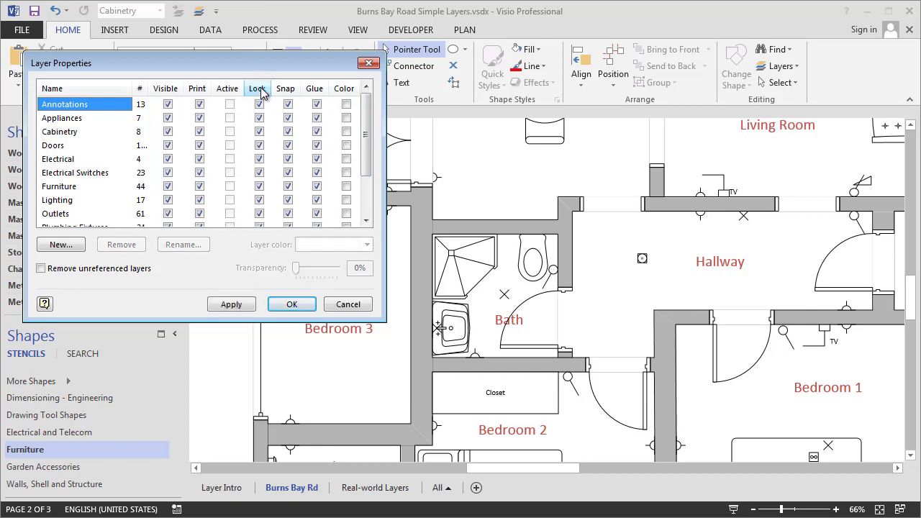
pyautogui.click(69, 146)
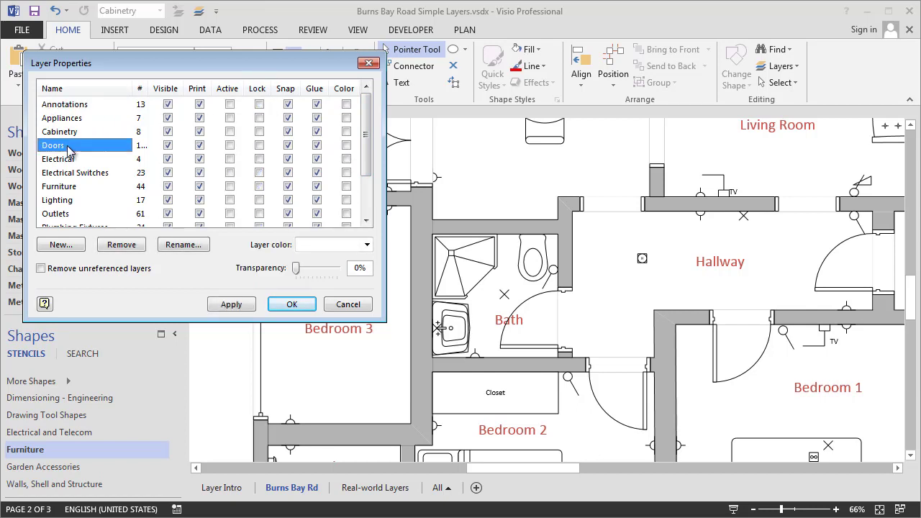
pyautogui.click(260, 145)
pyautogui.scroll(-2, 90, 211)
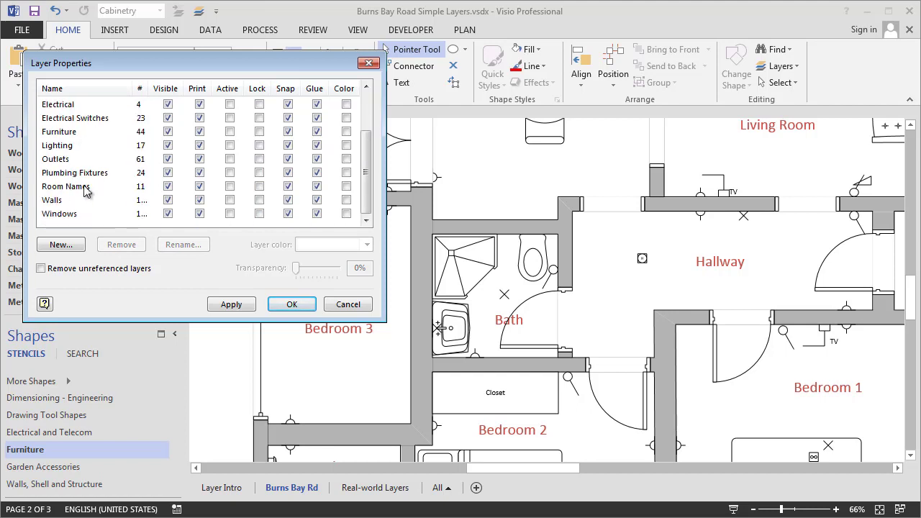
pyautogui.click(75, 201)
pyautogui.click(259, 200)
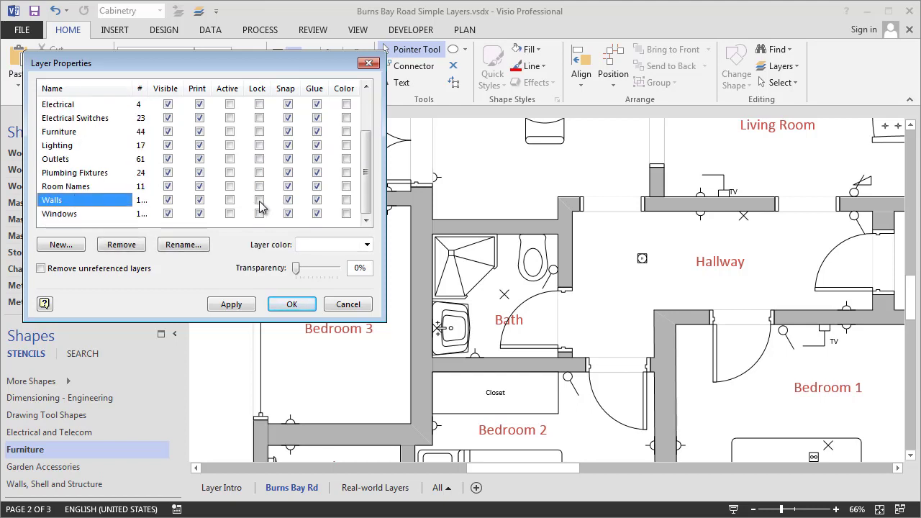
pyautogui.scroll(2, 277, 119)
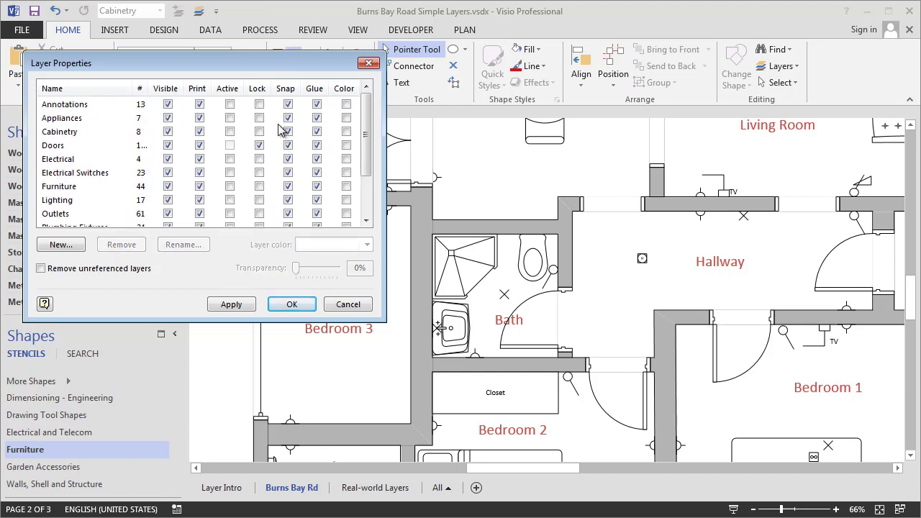
pyautogui.click(260, 90)
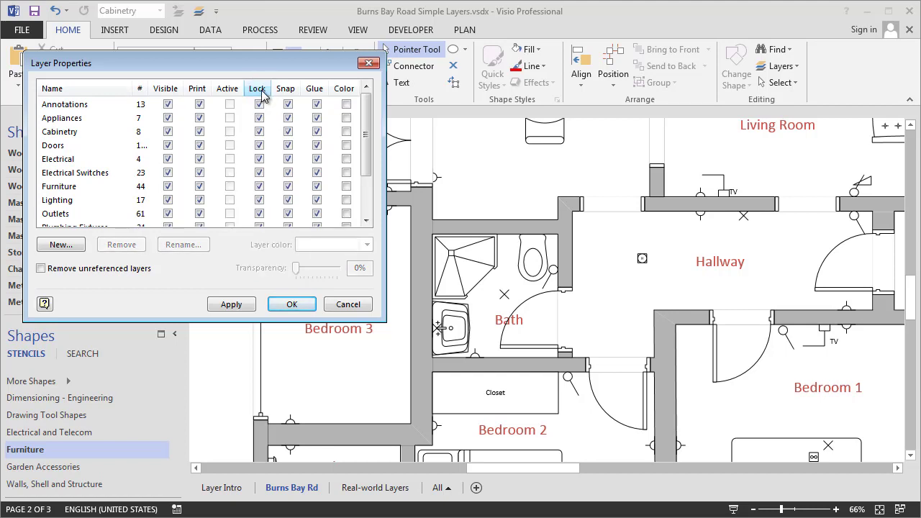
pyautogui.click(258, 89)
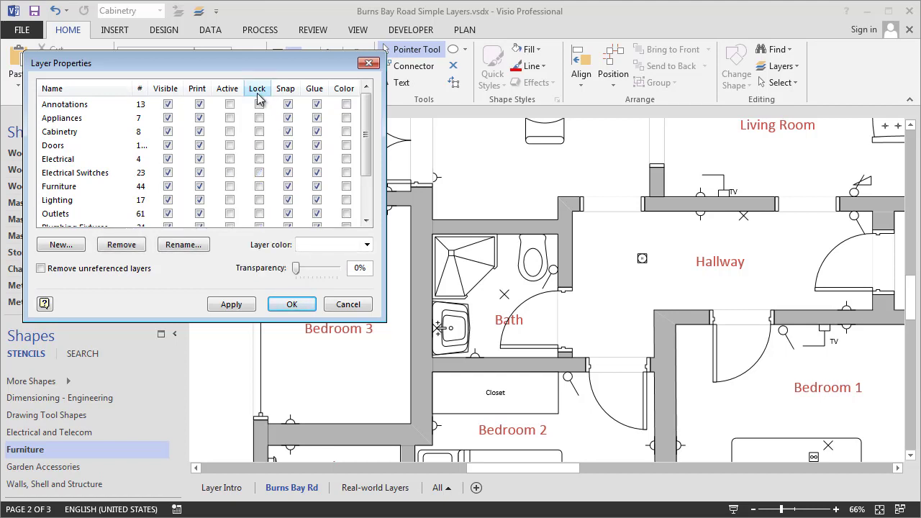
# Lock the Doors, Cabinetry, Appliances and Plumbing Fixtures layers, then apply and close
pyautogui.scroll(-2, 230, 165)
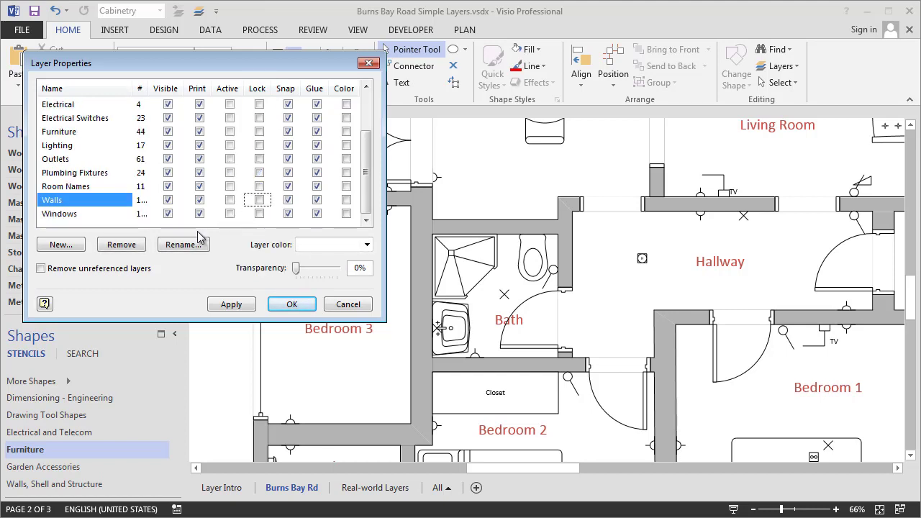
pyautogui.click(259, 200)
pyautogui.click(259, 214)
pyautogui.scroll(2, 259, 211)
pyautogui.click(259, 146)
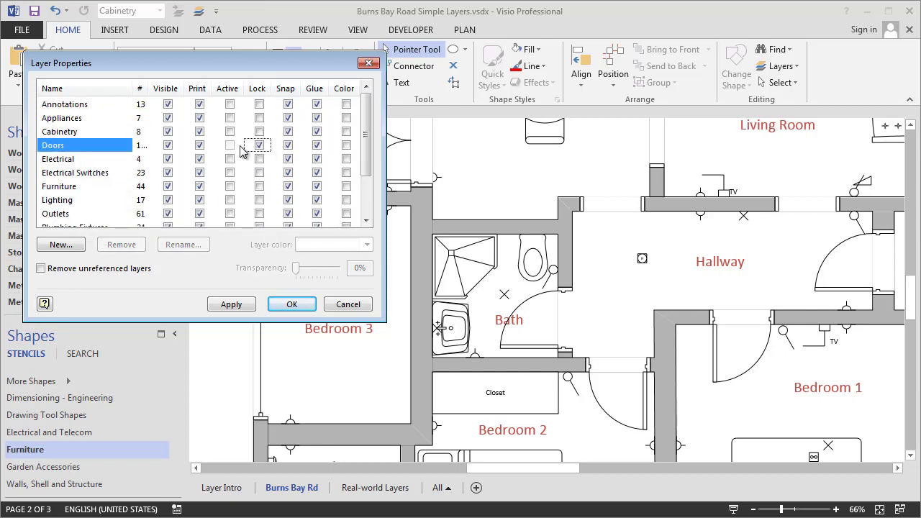
pyautogui.click(259, 132)
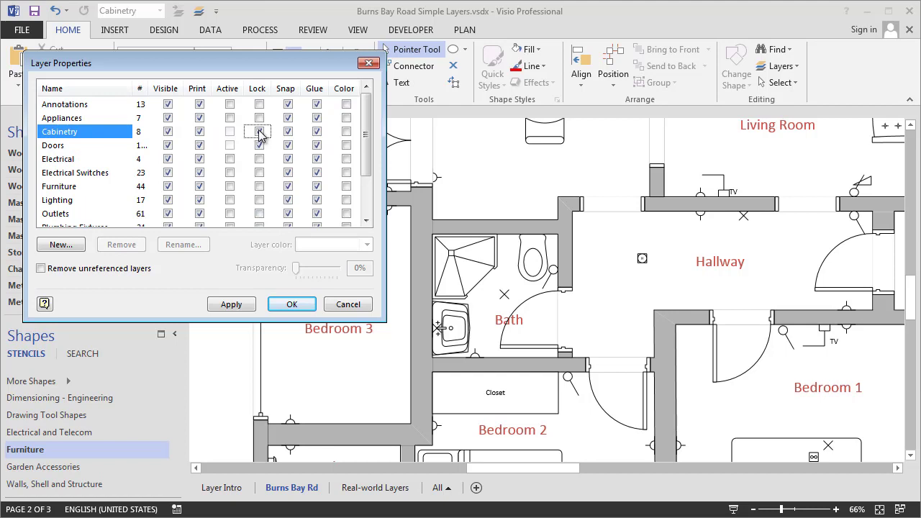
pyautogui.click(259, 118)
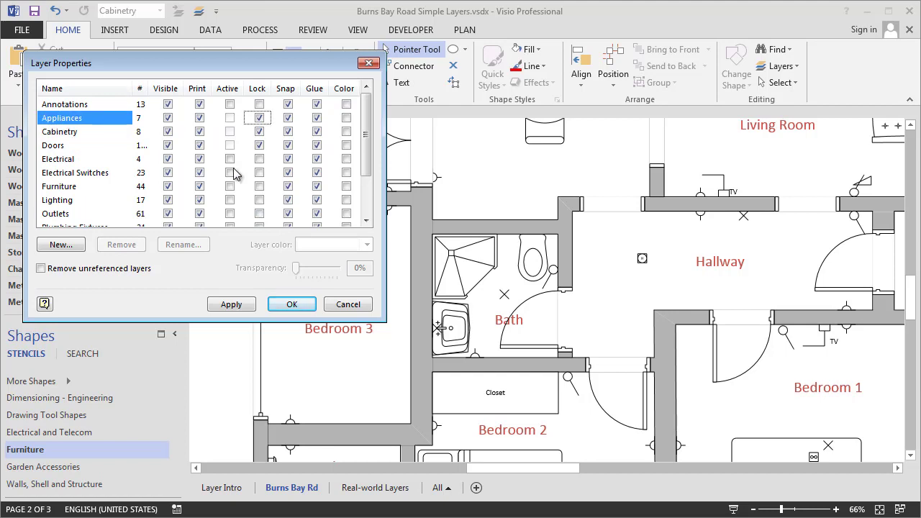
pyautogui.scroll(-2, 234, 181)
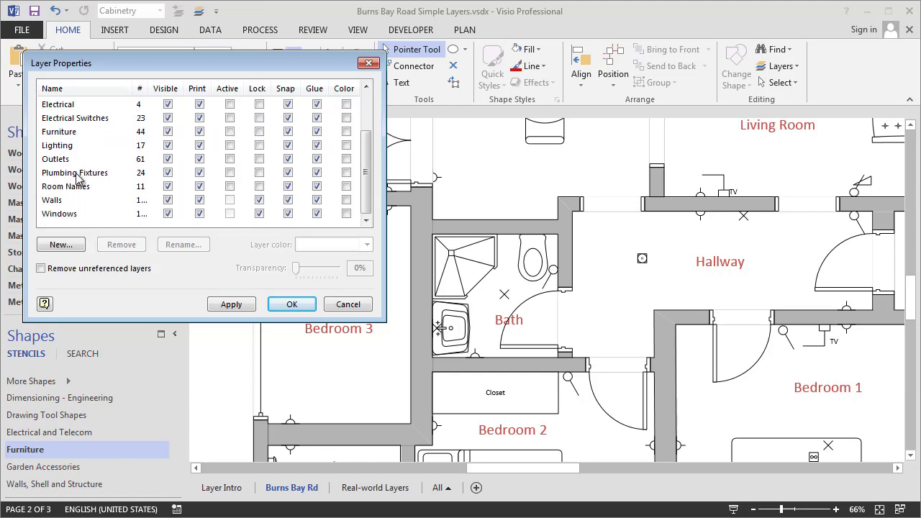
pyautogui.click(259, 173)
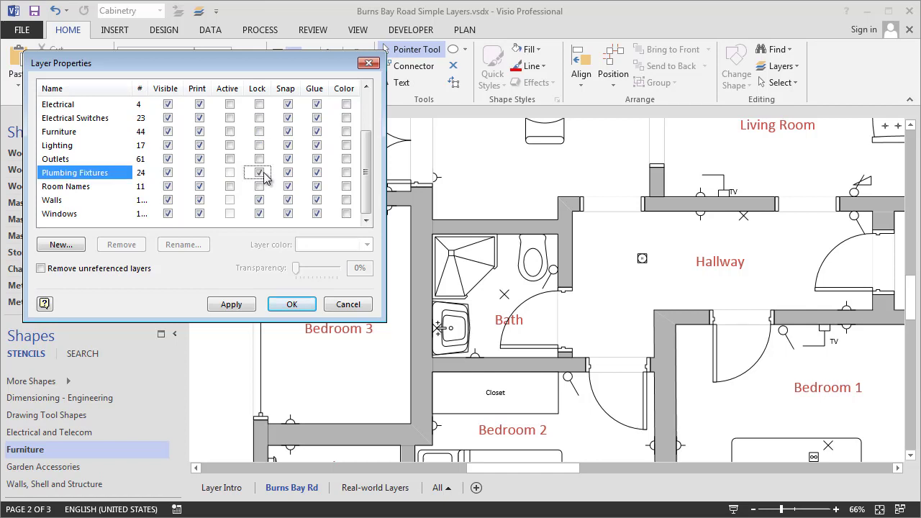
pyautogui.click(240, 304)
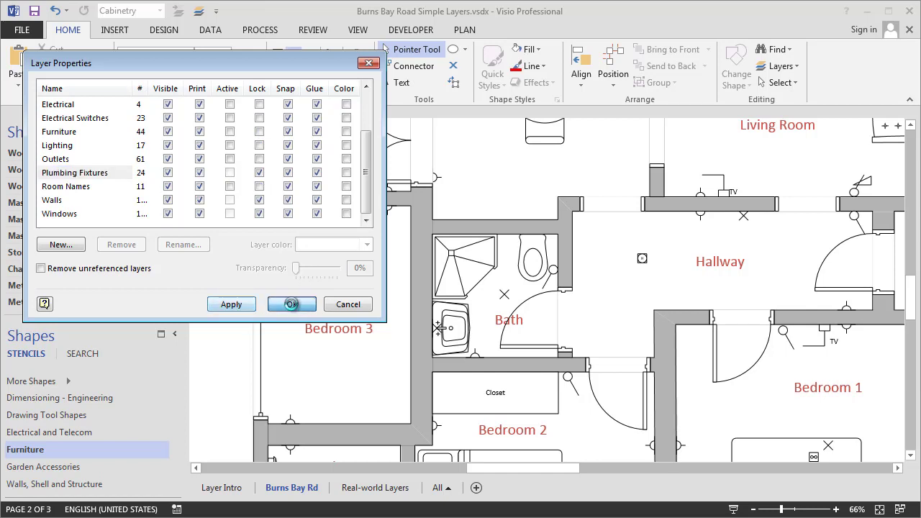
pyautogui.click(292, 304)
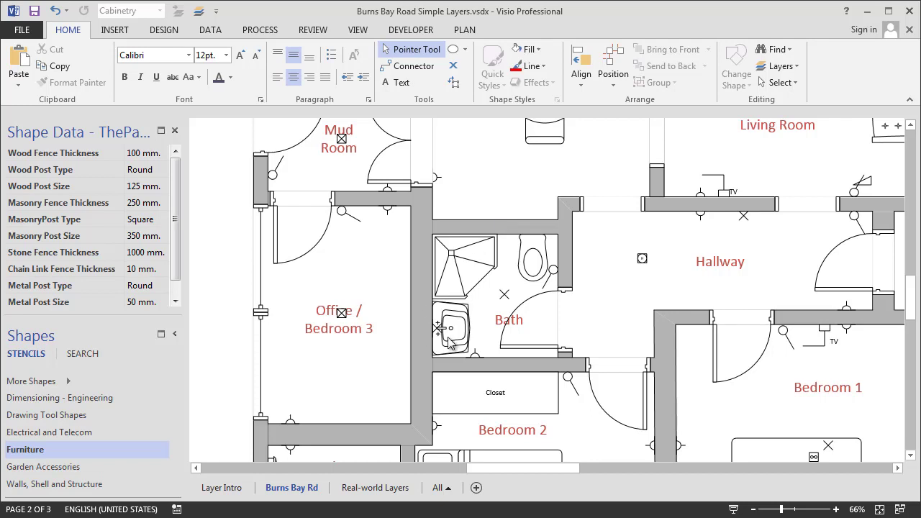
pyautogui.click(642, 258)
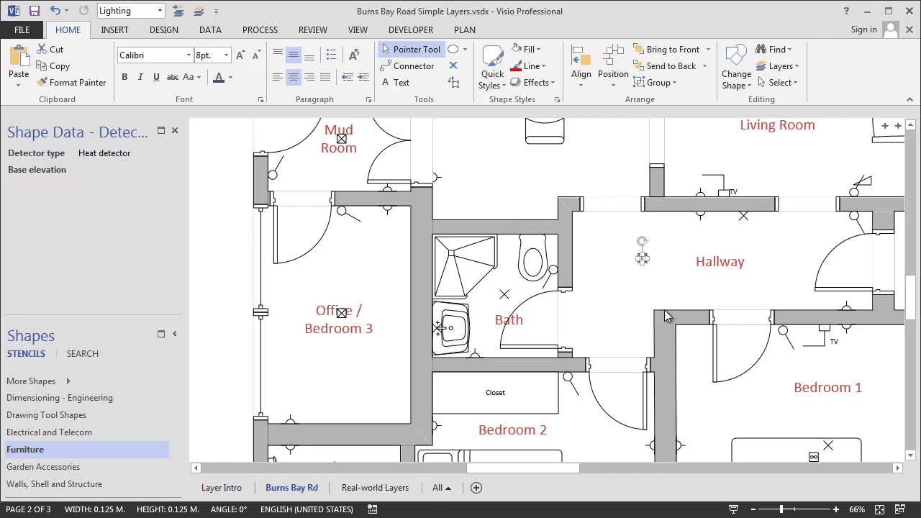
pyautogui.click(732, 270)
pyautogui.click(744, 215)
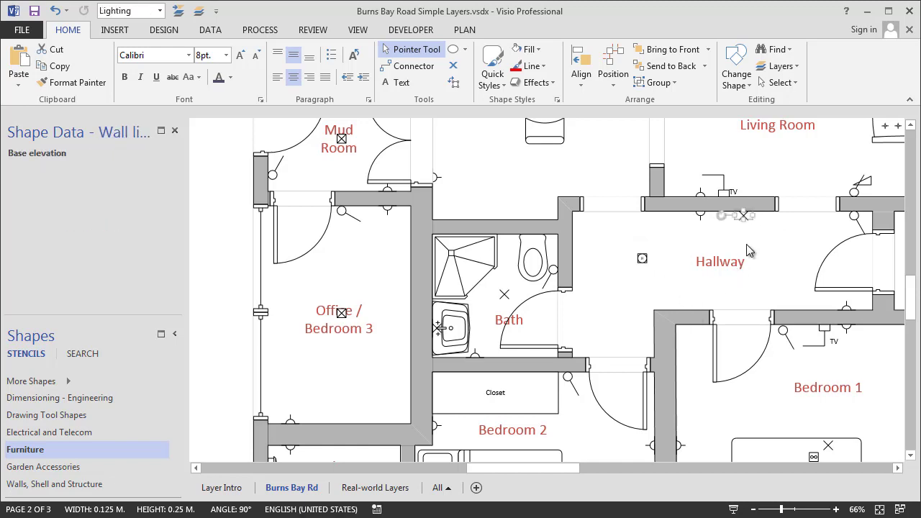
pyautogui.click(702, 216)
pyautogui.click(584, 189)
pyautogui.scroll(5, 576, 237)
pyautogui.click(551, 295)
pyautogui.click(472, 170)
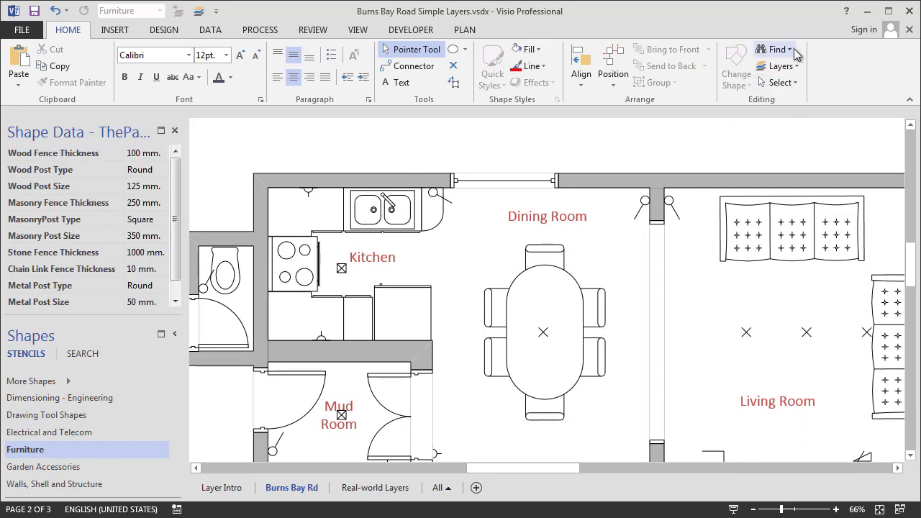
pyautogui.scroll(-2, 655, 264)
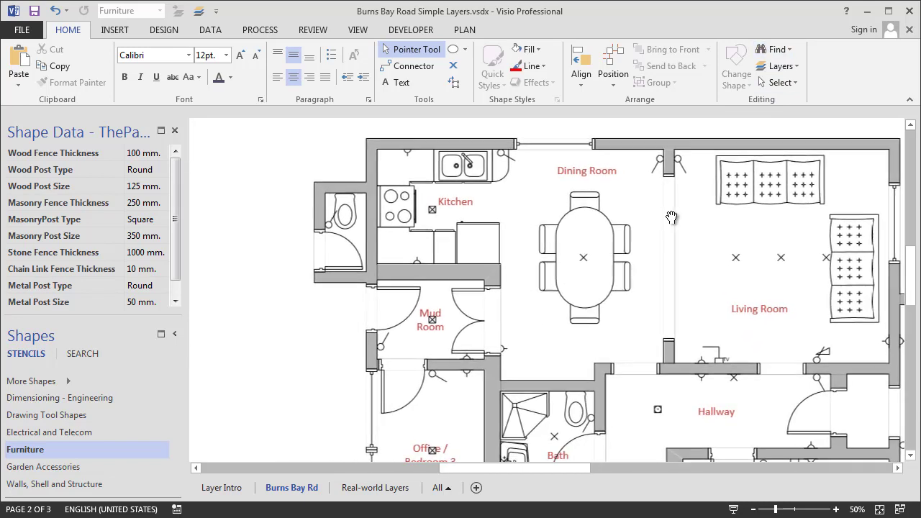
# Hide the Electrical, Electrical Switches, Lighting and Annotations layers and apply
pyautogui.click(782, 66)
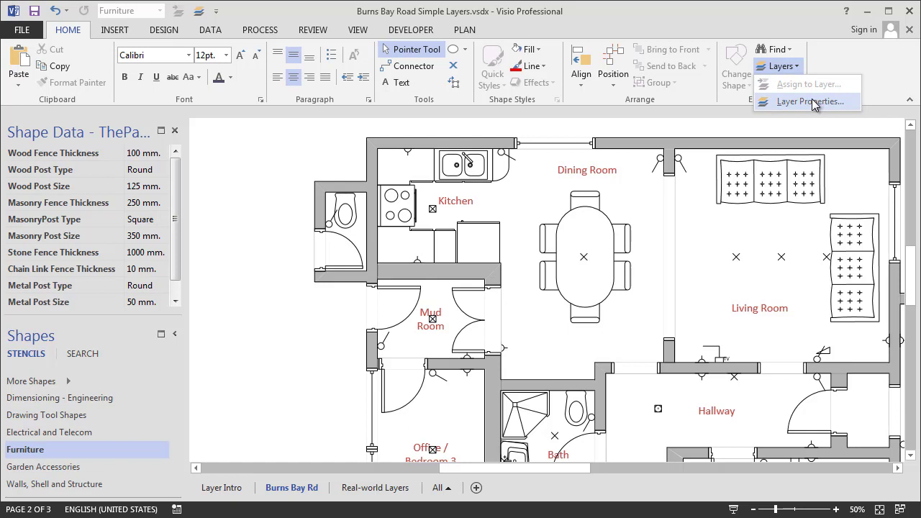
pyautogui.click(812, 101)
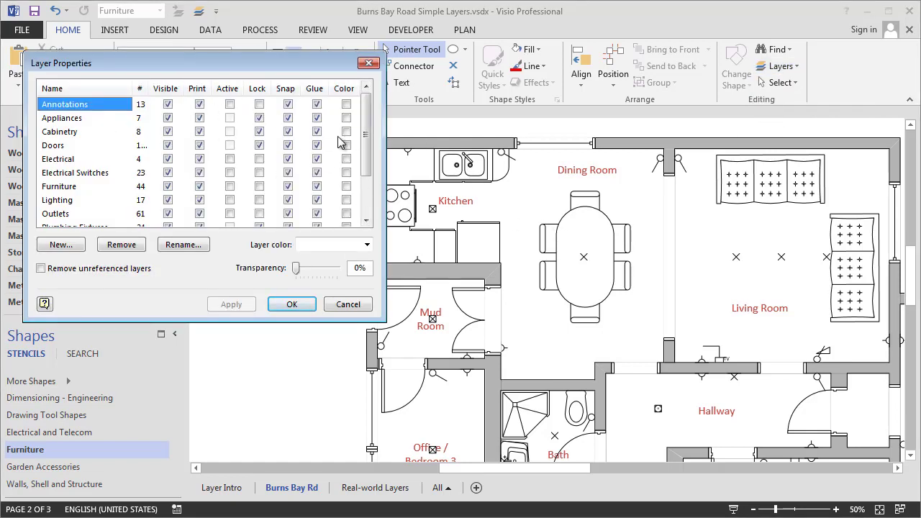
pyautogui.click(72, 160)
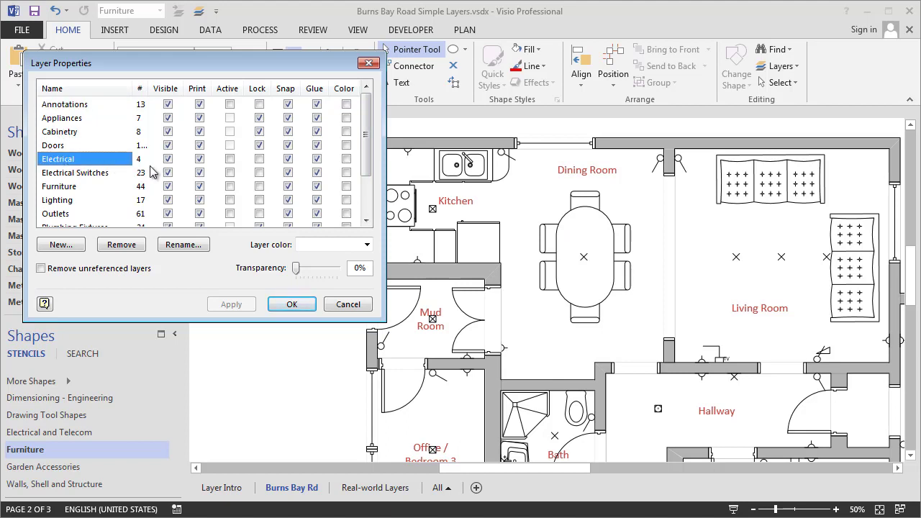
pyautogui.click(168, 159)
pyautogui.click(168, 173)
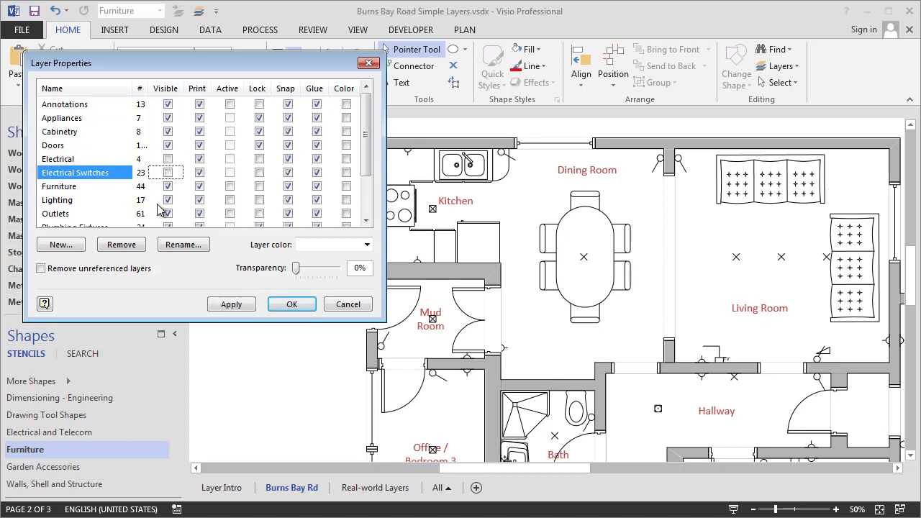
pyautogui.click(167, 201)
pyautogui.scroll(-1, 167, 204)
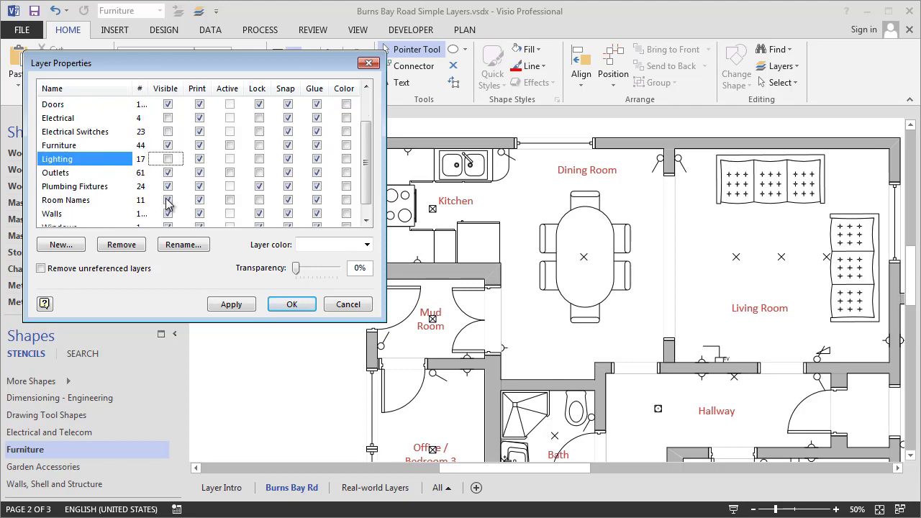
pyautogui.scroll(-1, 140, 186)
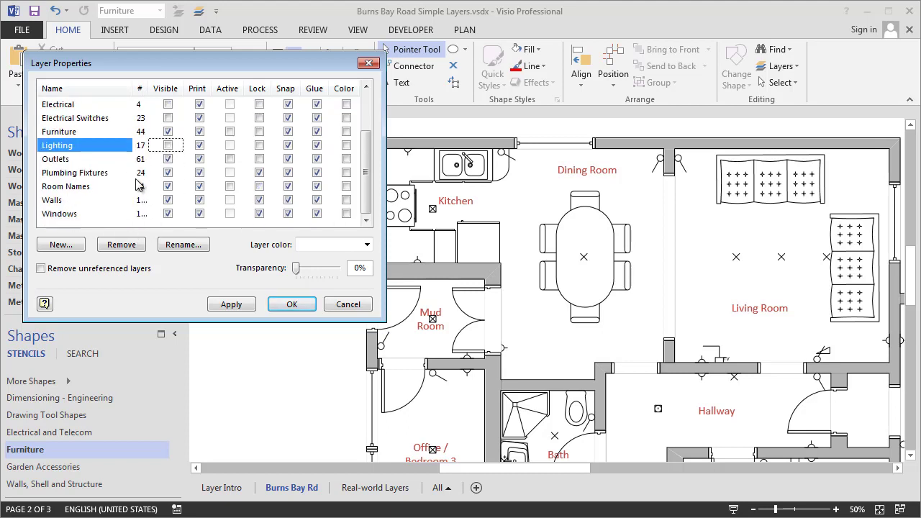
pyautogui.scroll(2, 160, 204)
pyautogui.click(167, 104)
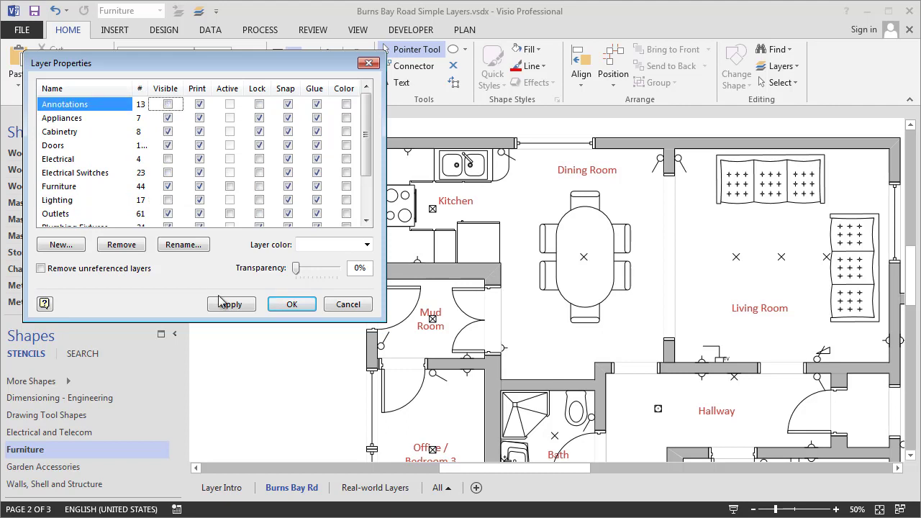
pyautogui.click(234, 304)
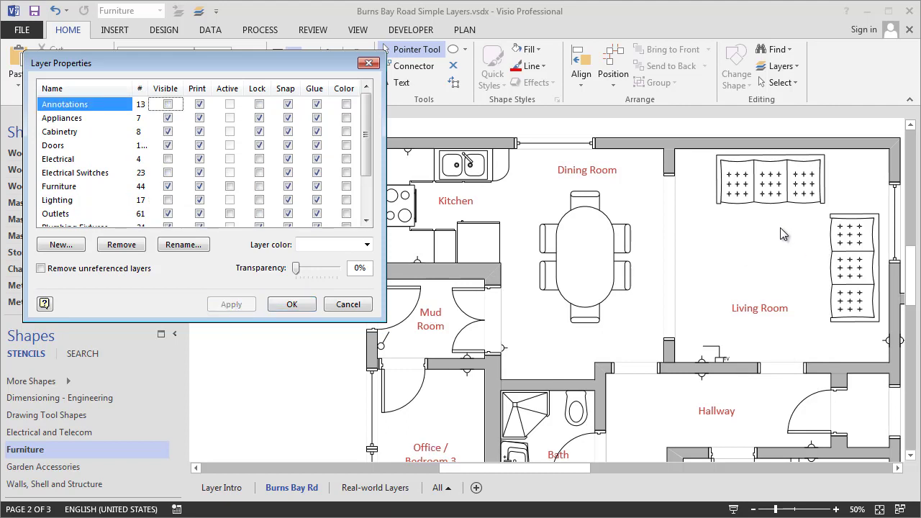
# Hide the Outlets layer and apply the change
pyautogui.scroll(-2, 237, 200)
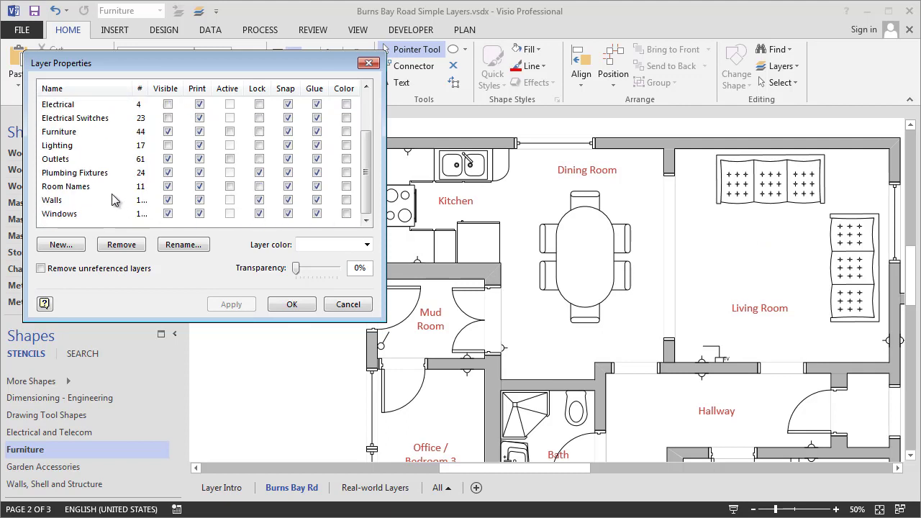
pyautogui.scroll(2, 88, 164)
pyautogui.click(91, 172)
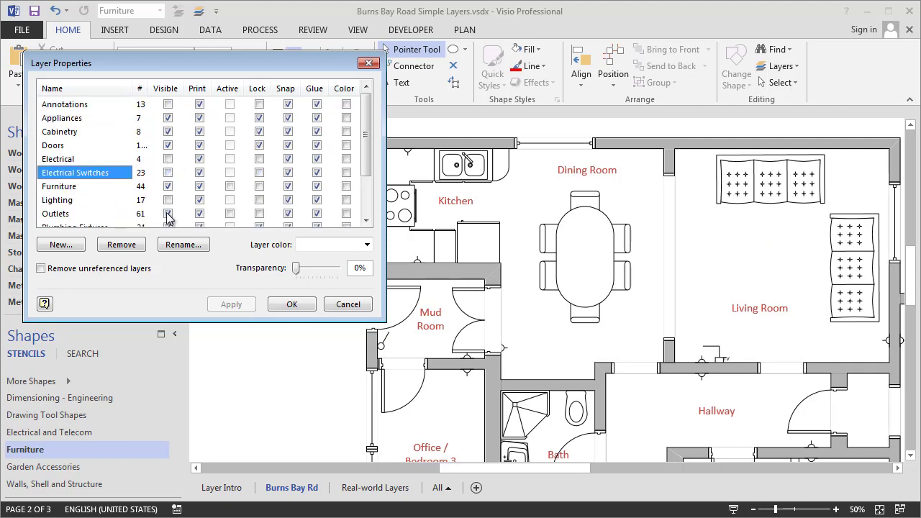
pyautogui.click(168, 214)
pyautogui.click(238, 305)
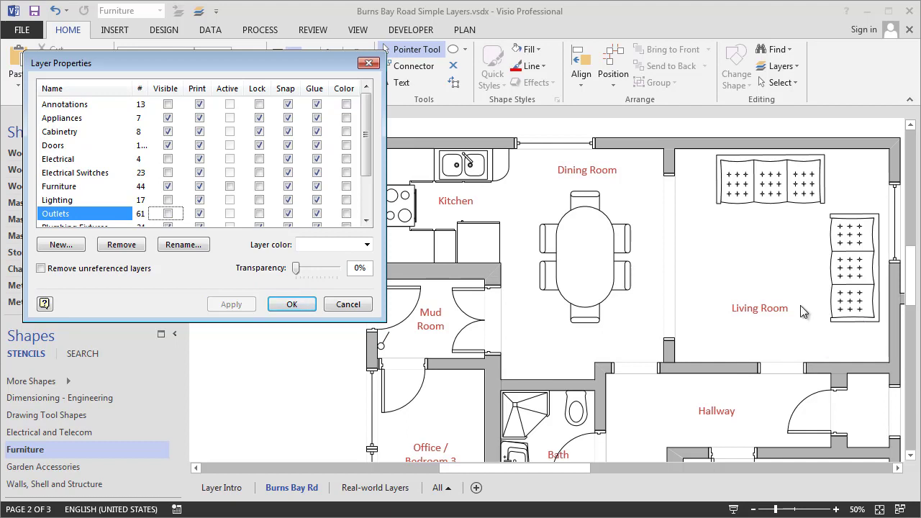
# Make all layers visible, then hide Room Names, Furniture, Cabinetry and Appliances and apply
pyautogui.click(172, 90)
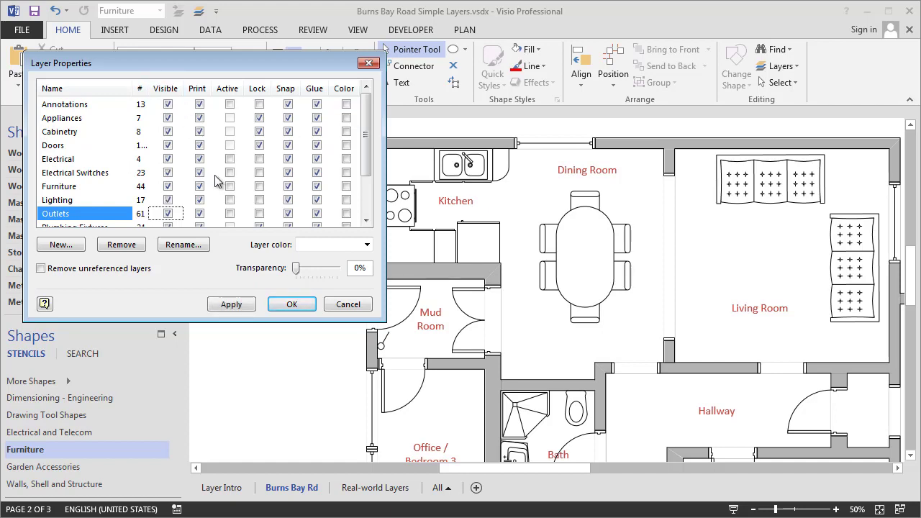
pyautogui.scroll(-2, 110, 174)
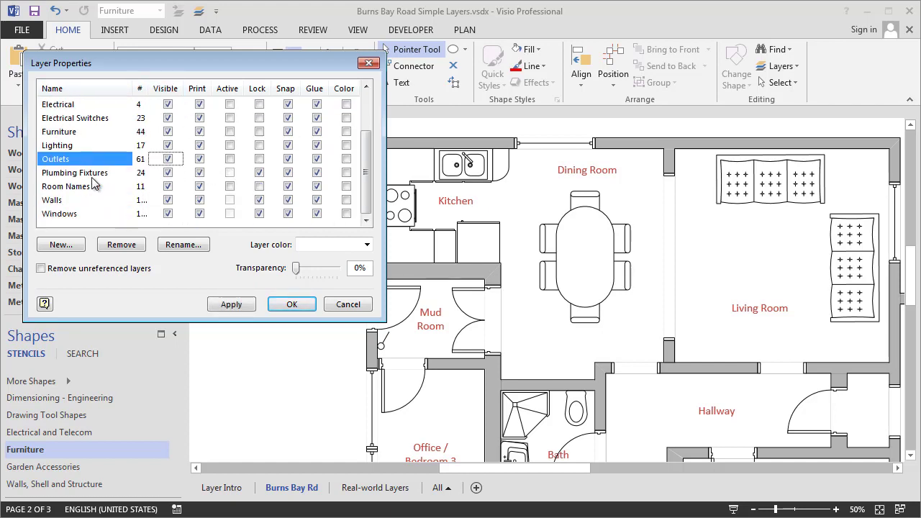
pyautogui.click(168, 186)
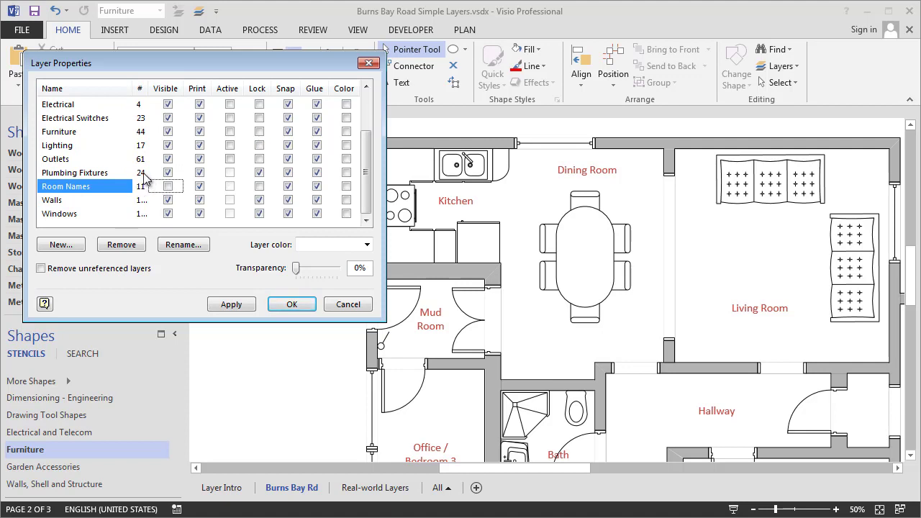
pyautogui.click(168, 132)
pyautogui.scroll(2, 168, 158)
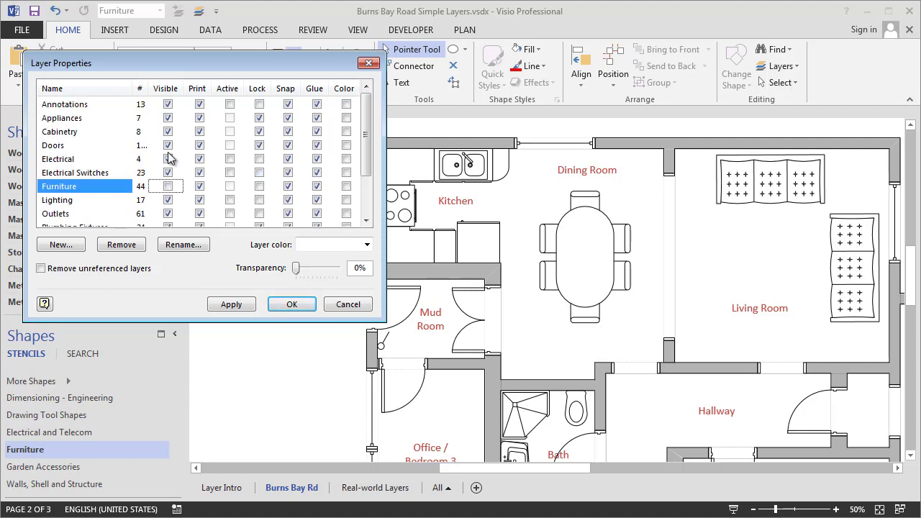
pyautogui.click(169, 133)
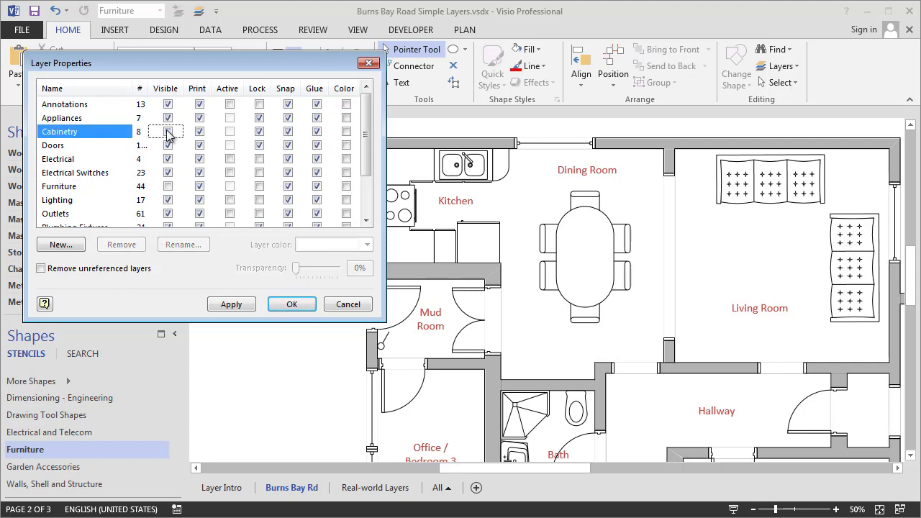
pyautogui.click(167, 118)
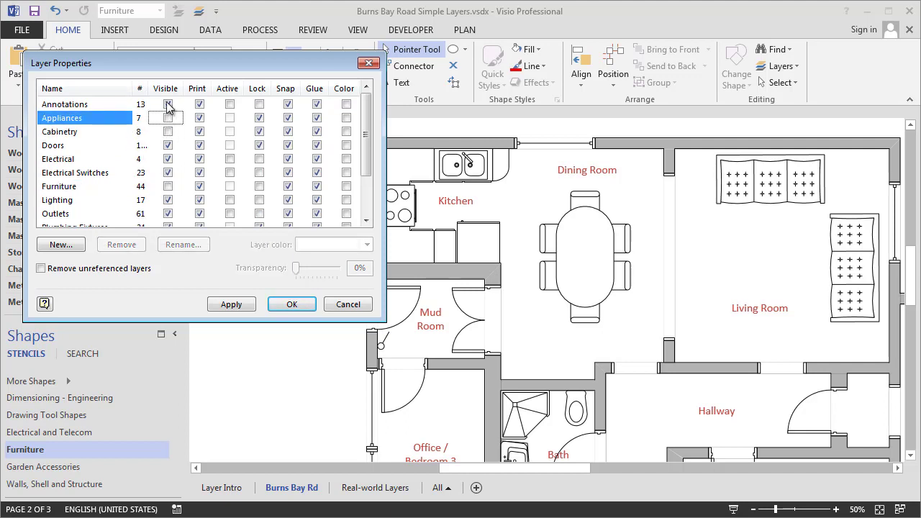
pyautogui.click(167, 105)
pyautogui.click(168, 104)
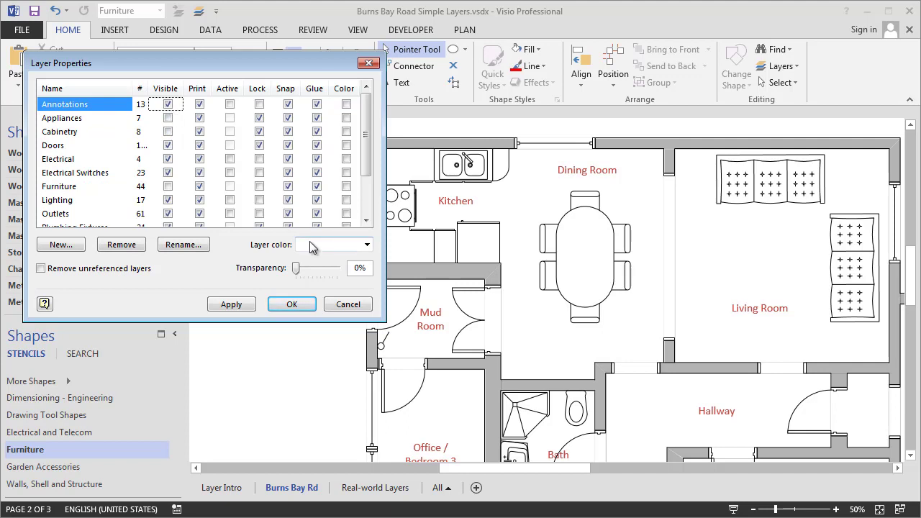
pyautogui.click(245, 303)
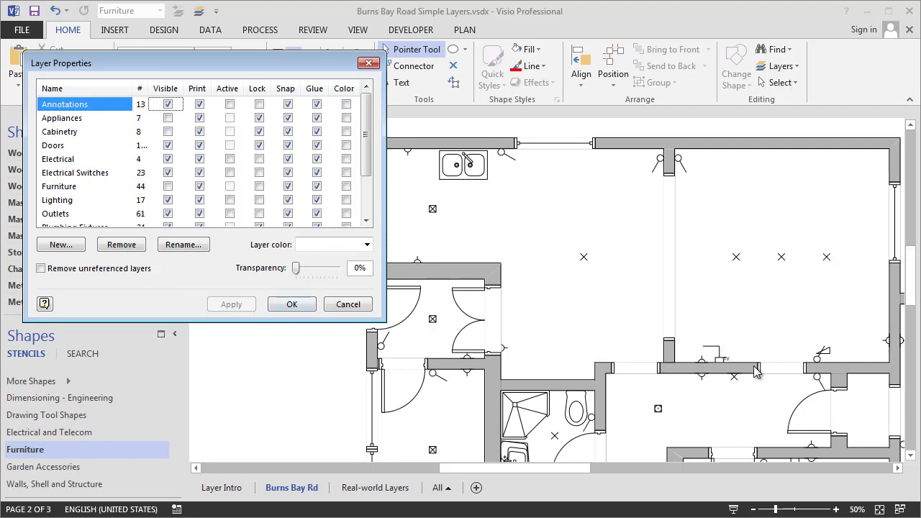
# Give the Lighting layer the 02 red layer colour, apply it and close Layer Properties
pyautogui.scroll(-1, 736, 378)
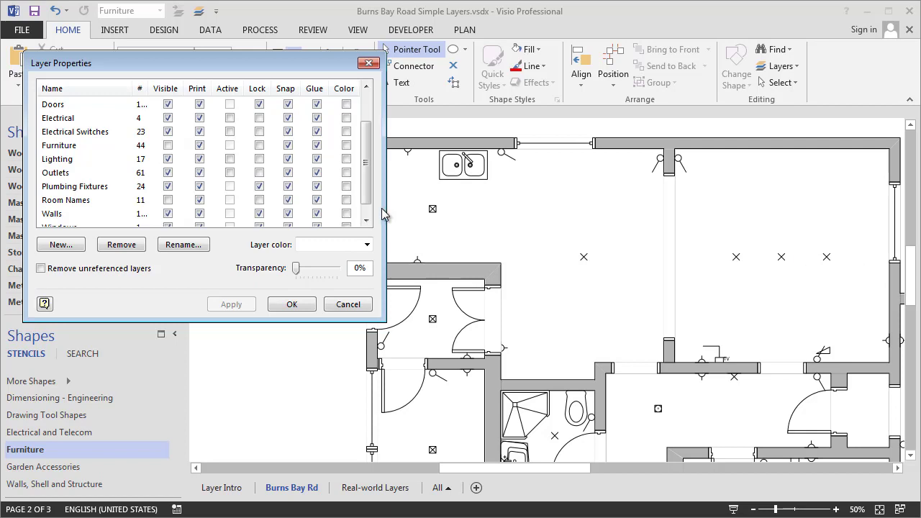
pyautogui.click(81, 161)
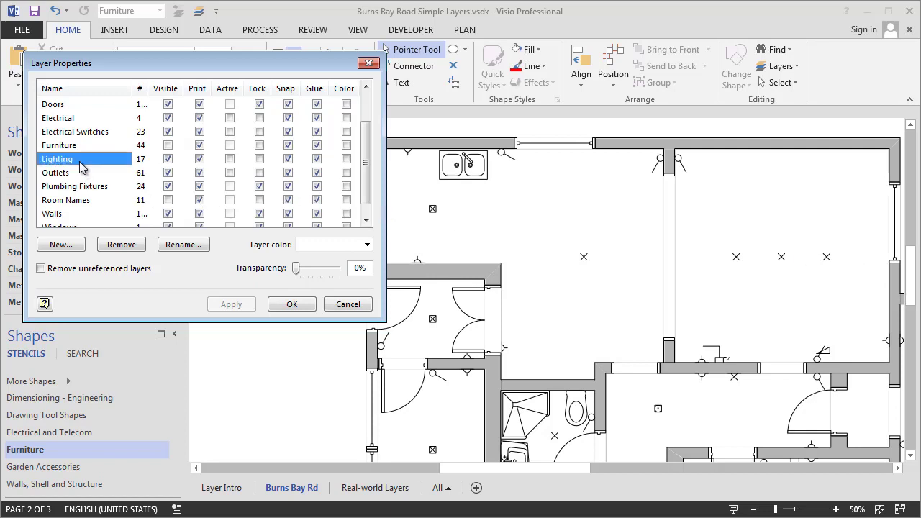
pyautogui.click(347, 160)
pyautogui.click(367, 245)
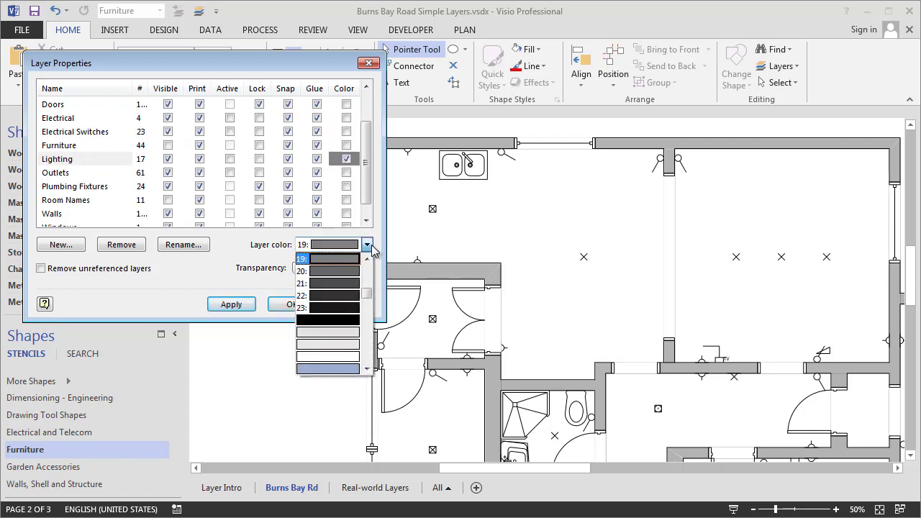
pyautogui.scroll(2, 346, 288)
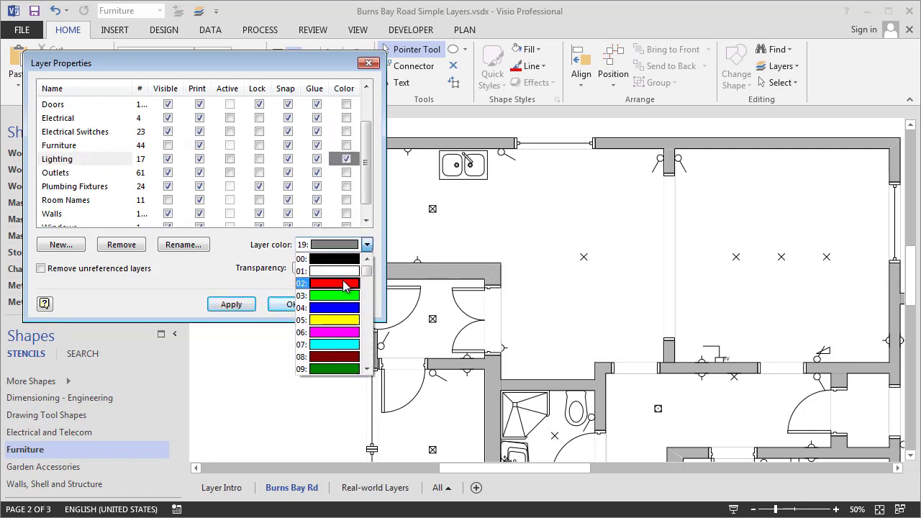
pyautogui.click(340, 284)
pyautogui.click(243, 311)
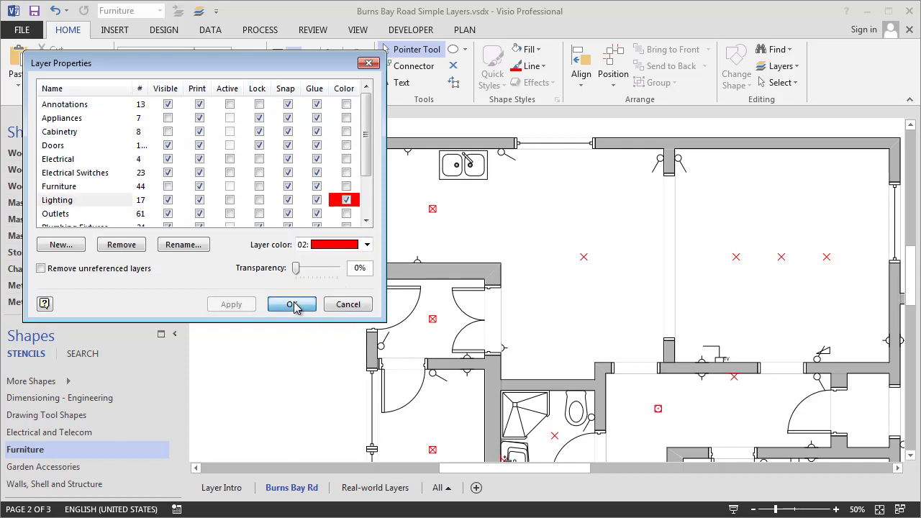
pyautogui.click(294, 307)
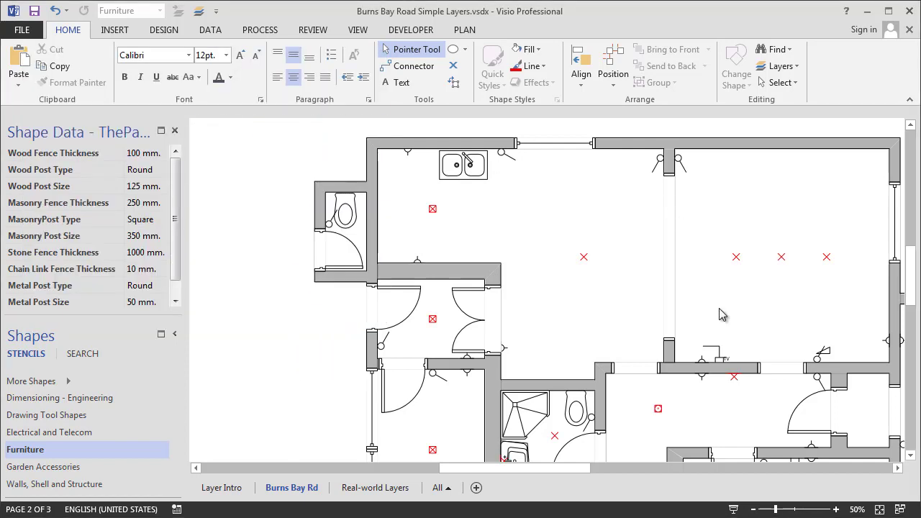
# Zoom in to check the red lighting symbols, zoom out to the whole page, then open Home > Layers
pyautogui.keyDown('ctrl'); pyautogui.keyDown('shift'); pyautogui.click(614, 314); pyautogui.keyUp('shift'); pyautogui.keyUp('ctrl')
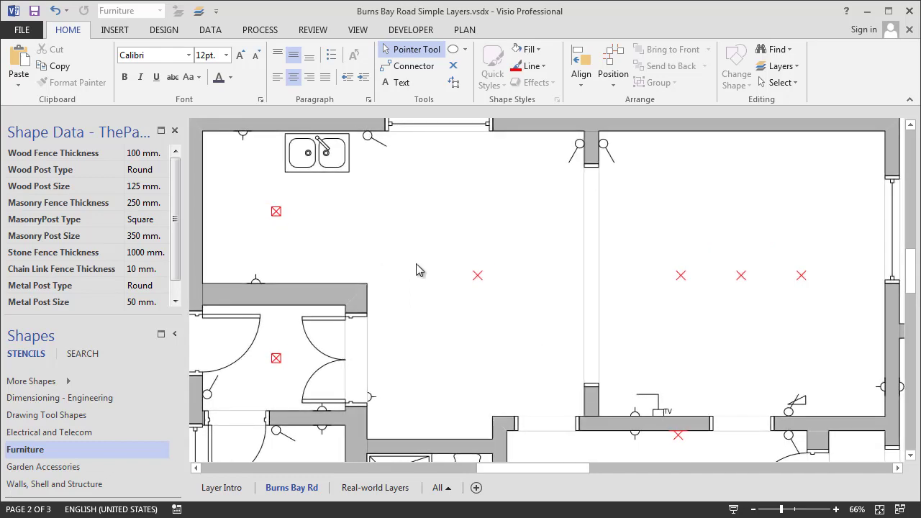
pyautogui.keyDown('ctrl'); pyautogui.keyDown('shift'); pyautogui.rightClick(471, 305); pyautogui.keyUp('shift'); pyautogui.keyUp('ctrl')
pyautogui.scroll(-3, 446, 323)
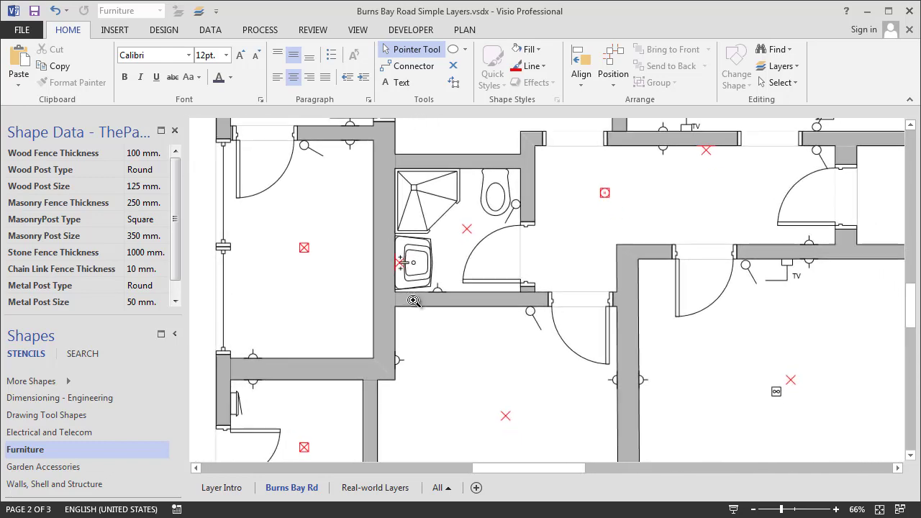
pyautogui.keyDown('ctrl'); pyautogui.keyDown('shift'); pyautogui.rightClick(428, 345); pyautogui.keyUp('shift'); pyautogui.keyUp('ctrl')
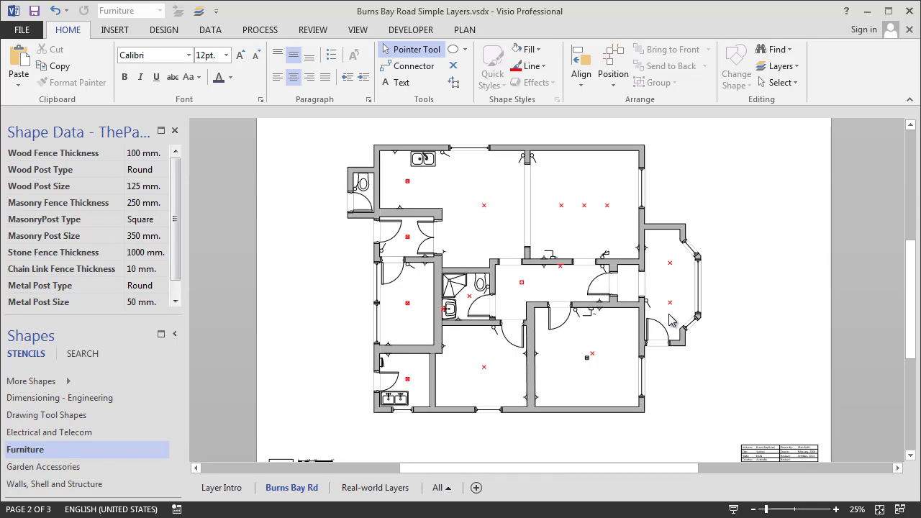
pyautogui.click(784, 66)
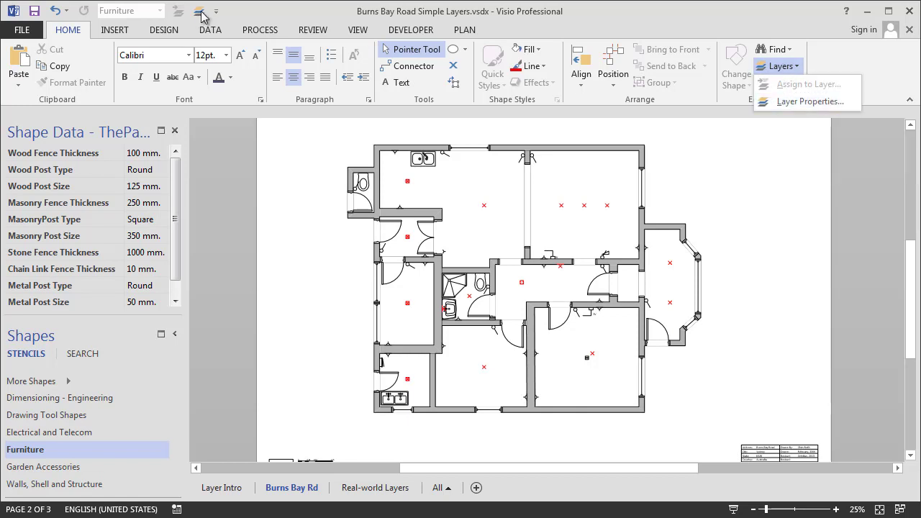
# In Layer Properties, clear Print for all layers, then tick Print for Walls, Windows and Doors
pyautogui.click(801, 102)
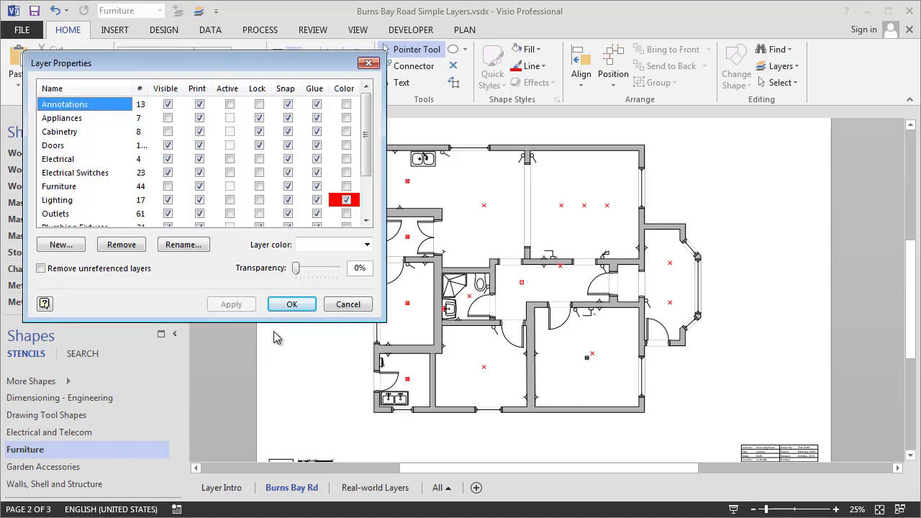
pyautogui.moveTo(367, 123)
pyautogui.mouseDown()
pyautogui.moveTo(367, 160)
pyautogui.moveTo(367, 124)
pyautogui.mouseUp()
pyautogui.click(200, 89)
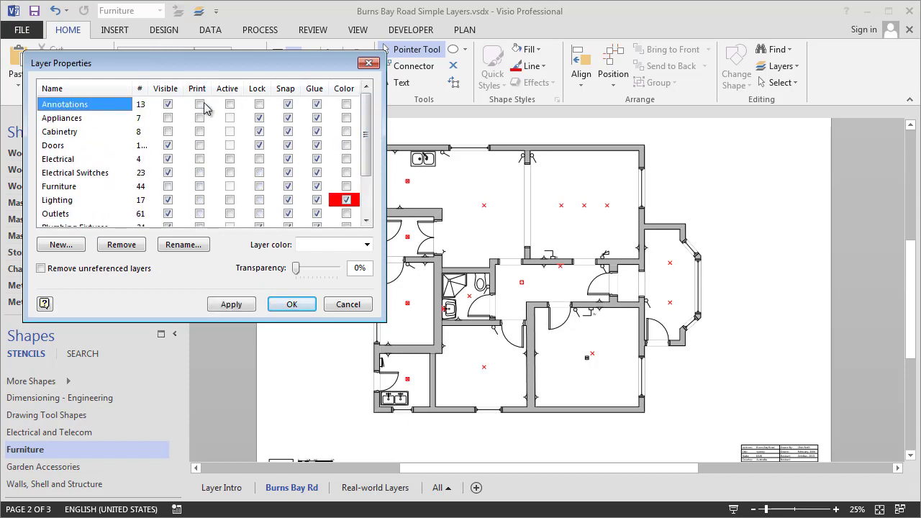
pyautogui.scroll(-2, 209, 152)
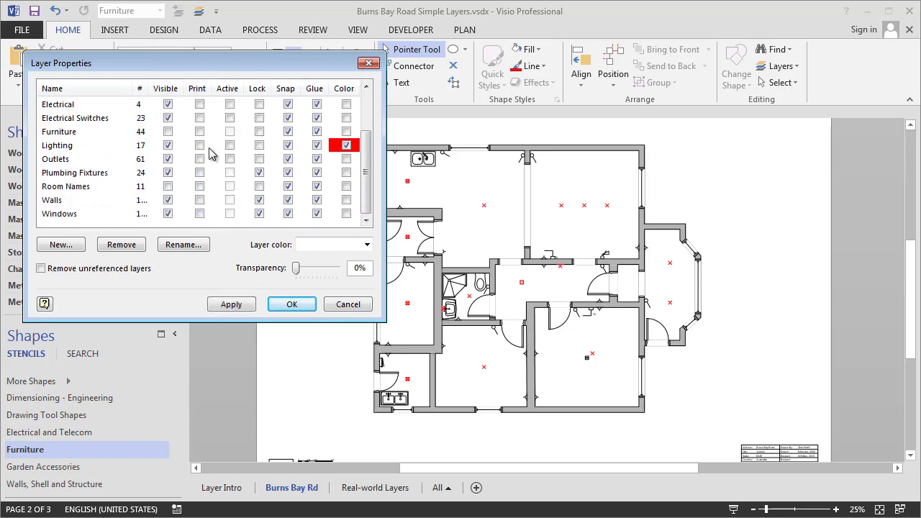
pyautogui.click(200, 200)
pyautogui.click(200, 214)
pyautogui.scroll(2, 200, 186)
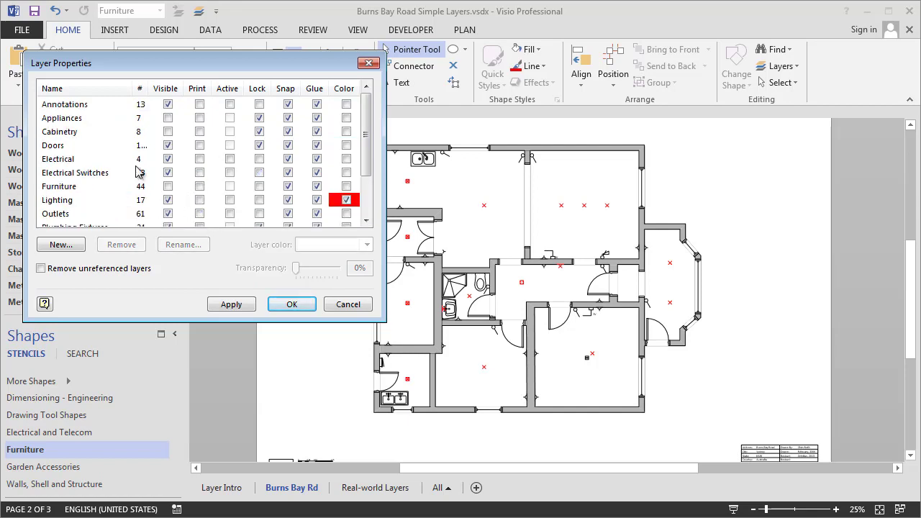
pyautogui.click(200, 146)
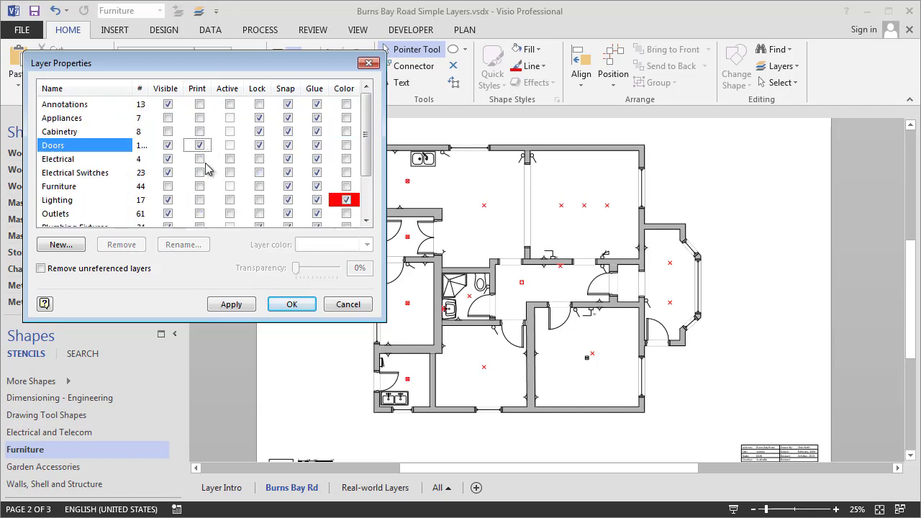
pyautogui.click(301, 305)
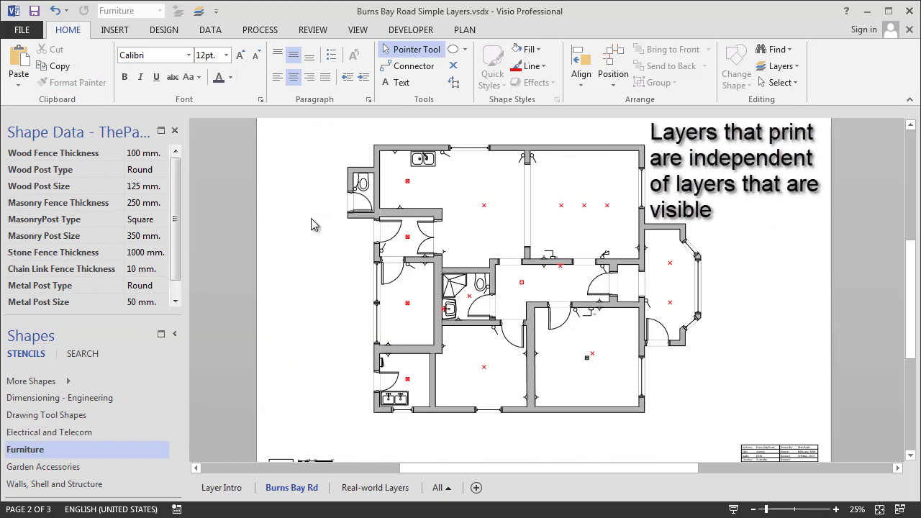
pyautogui.click(26, 36)
pyautogui.click(42, 200)
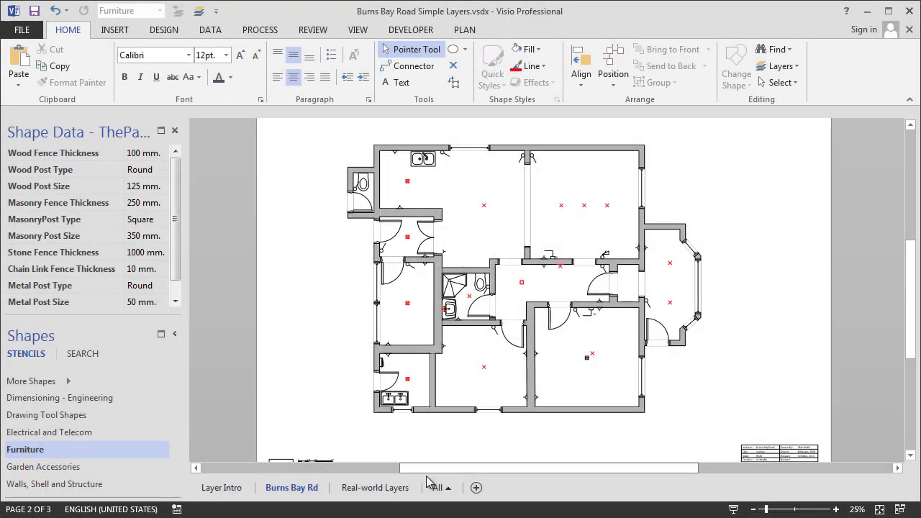
# Switch to the Real-world Layers page and open its Layer Properties from the Quick Access Toolbar
pyautogui.click(382, 488)
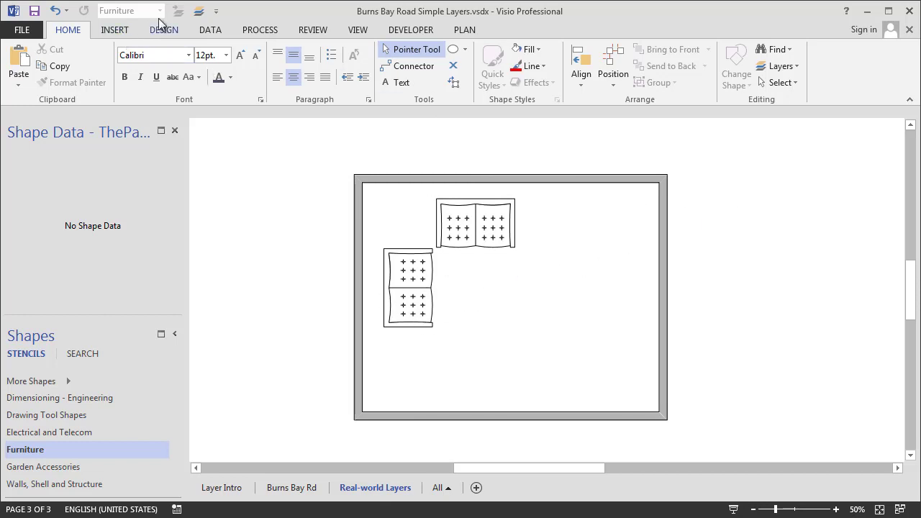
pyautogui.click(200, 13)
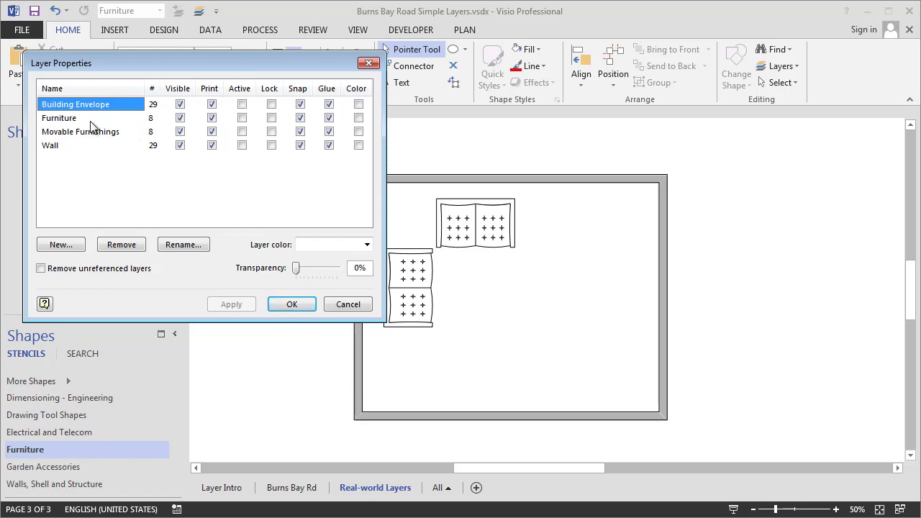
pyautogui.click(348, 304)
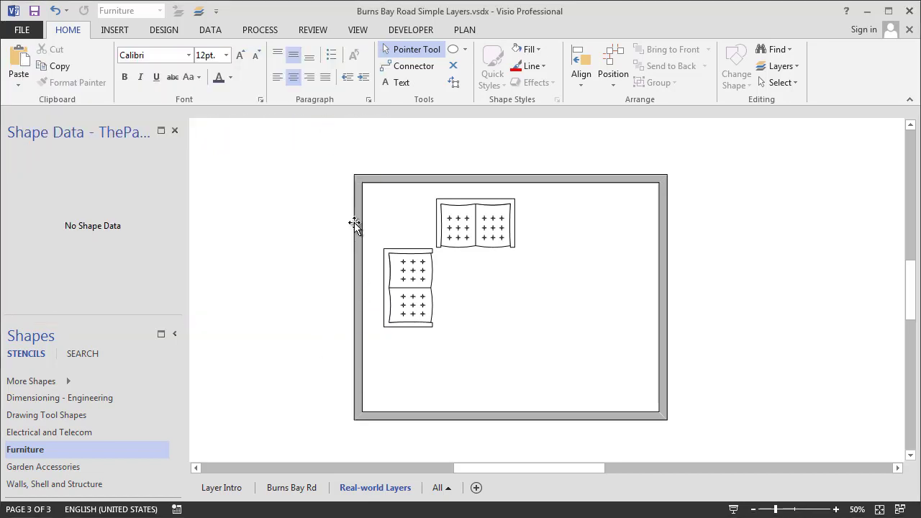
pyautogui.click(394, 185)
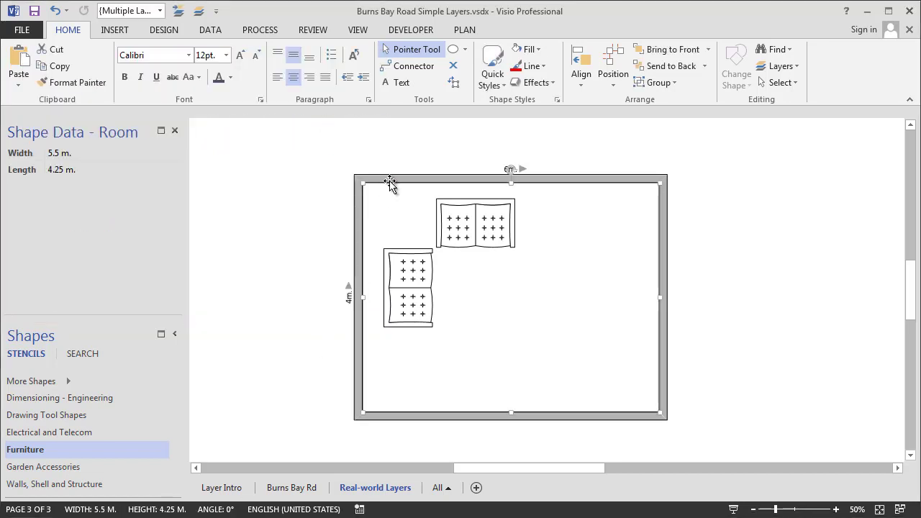
pyautogui.click(180, 17)
pyautogui.moveTo(257, 34); pyautogui.dragTo(136, 110)
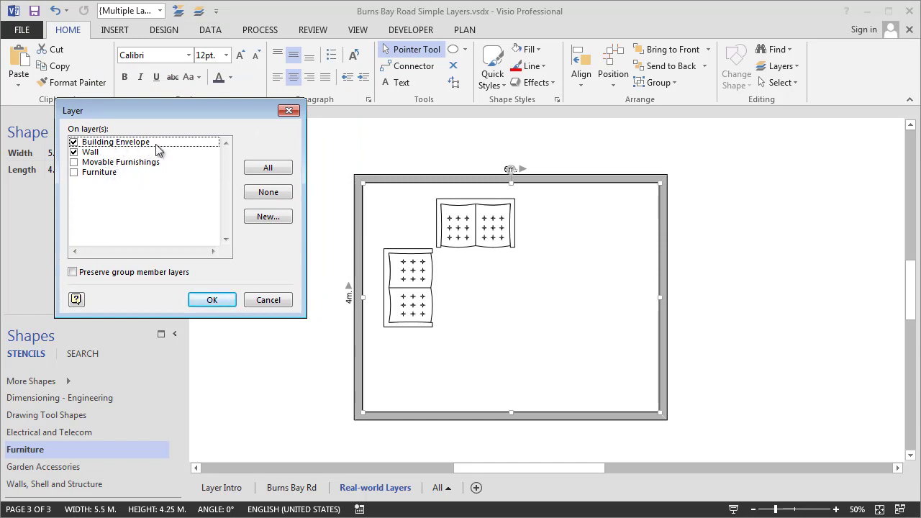
pyautogui.click(282, 303)
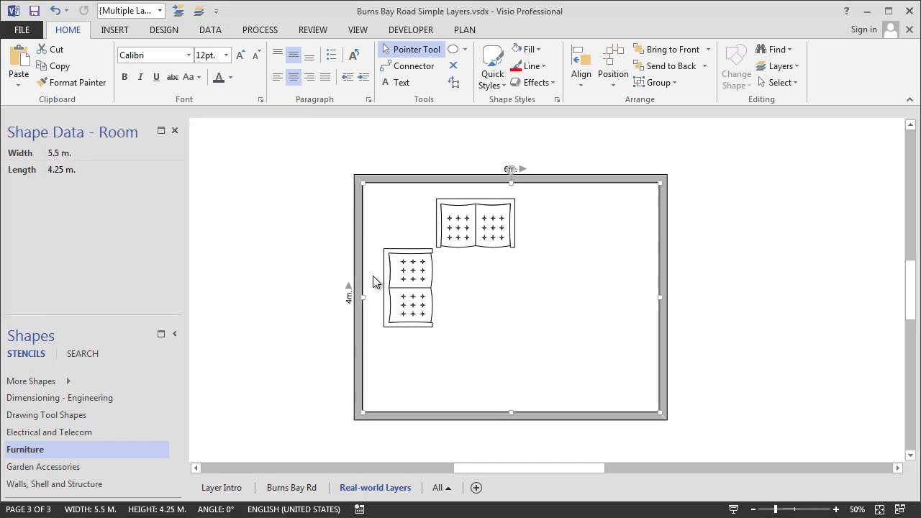
pyautogui.click(381, 276)
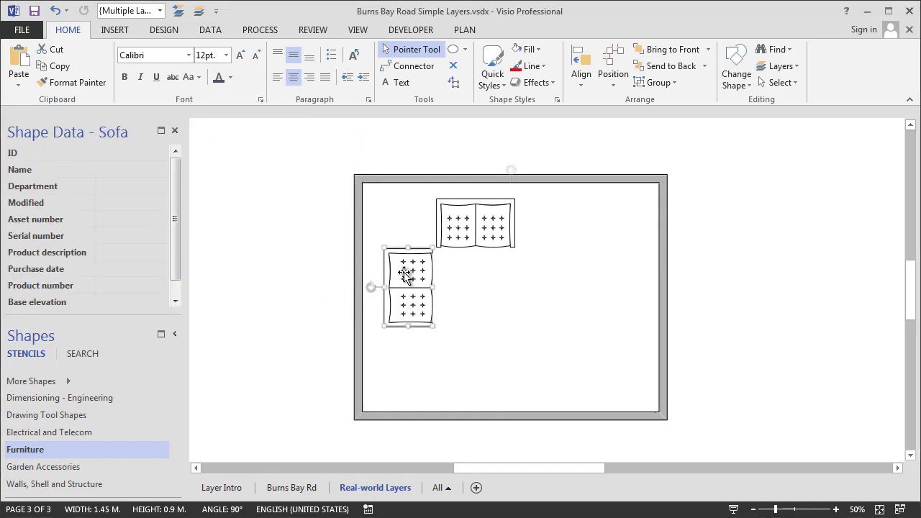
pyautogui.click(161, 12)
pyautogui.click(162, 12)
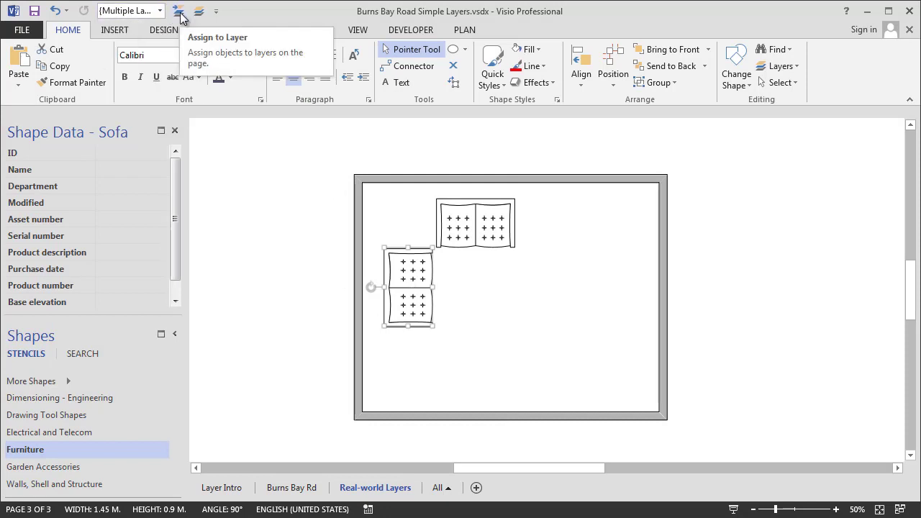
pyautogui.click(179, 12)
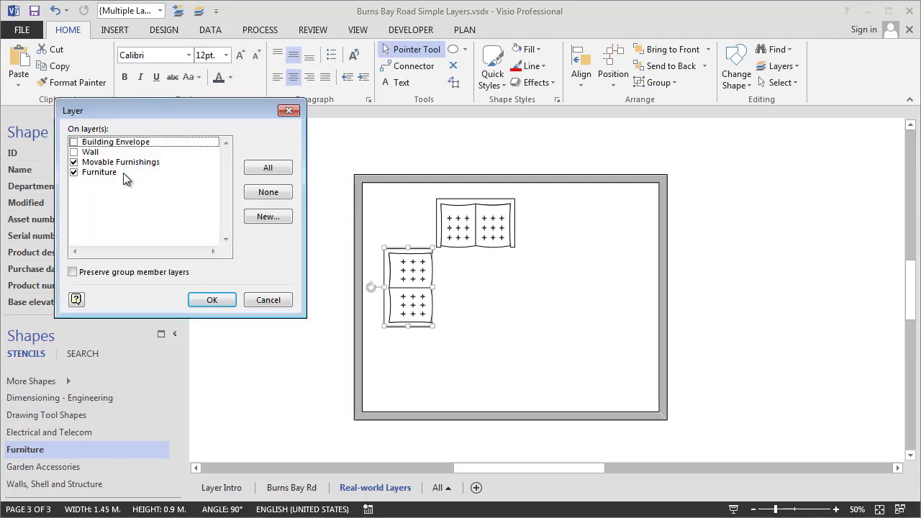
pyautogui.click(268, 300)
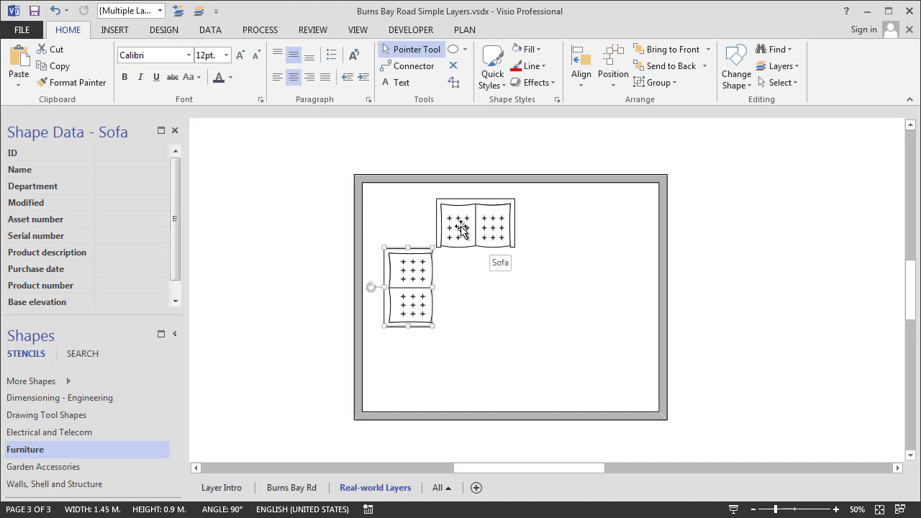
pyautogui.click(792, 83)
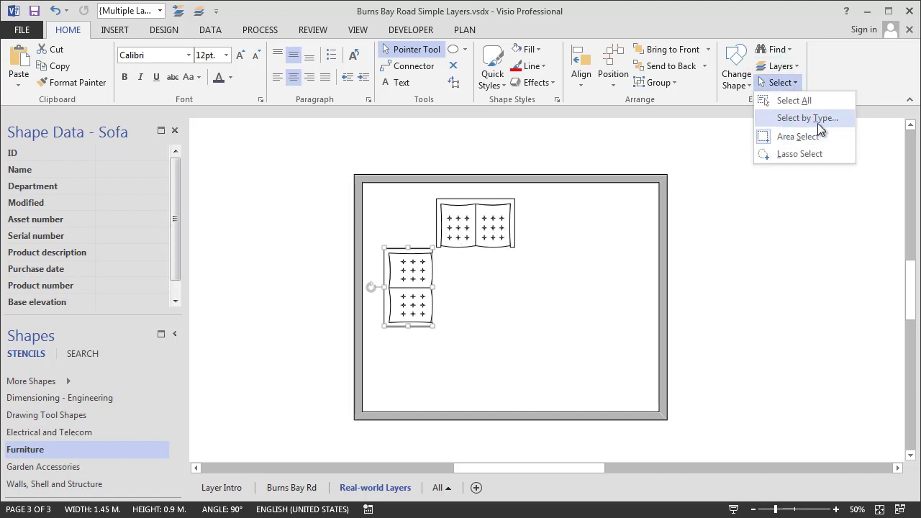
pyautogui.click(808, 118)
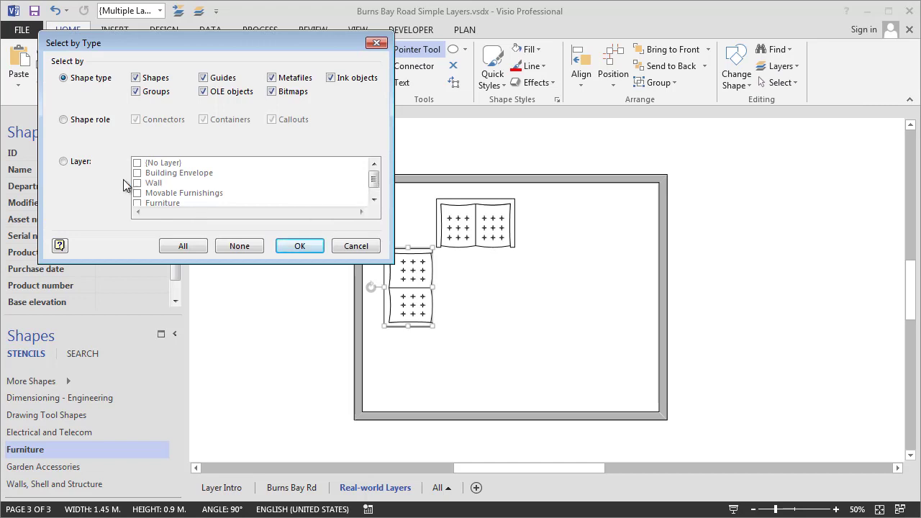
pyautogui.click(90, 161)
pyautogui.click(137, 193)
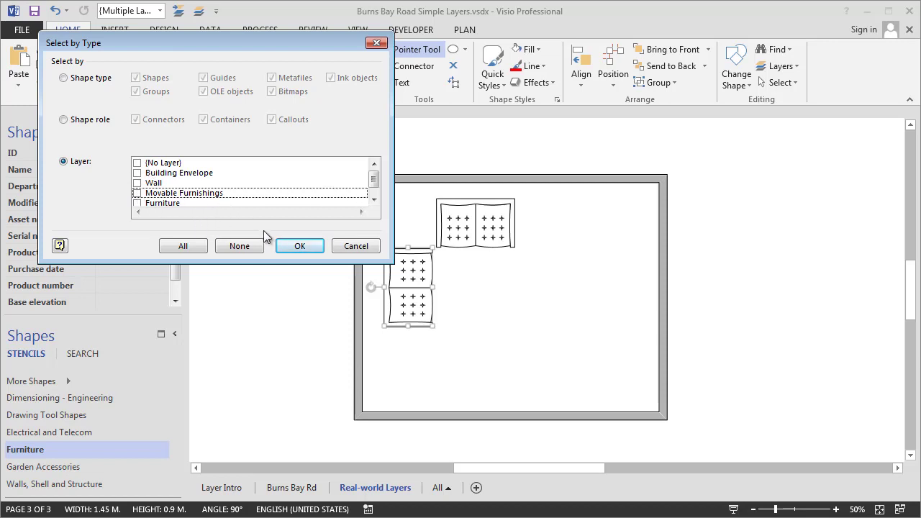
pyautogui.click(365, 246)
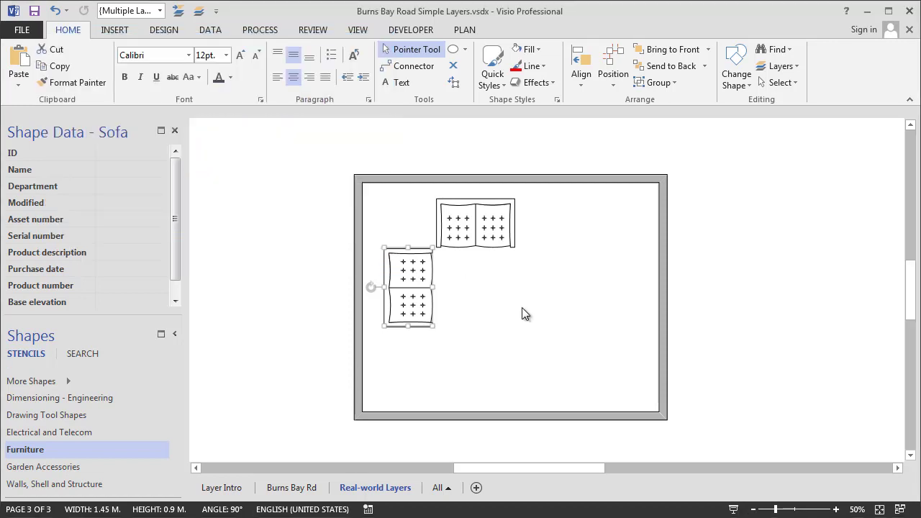
pyautogui.click(524, 313)
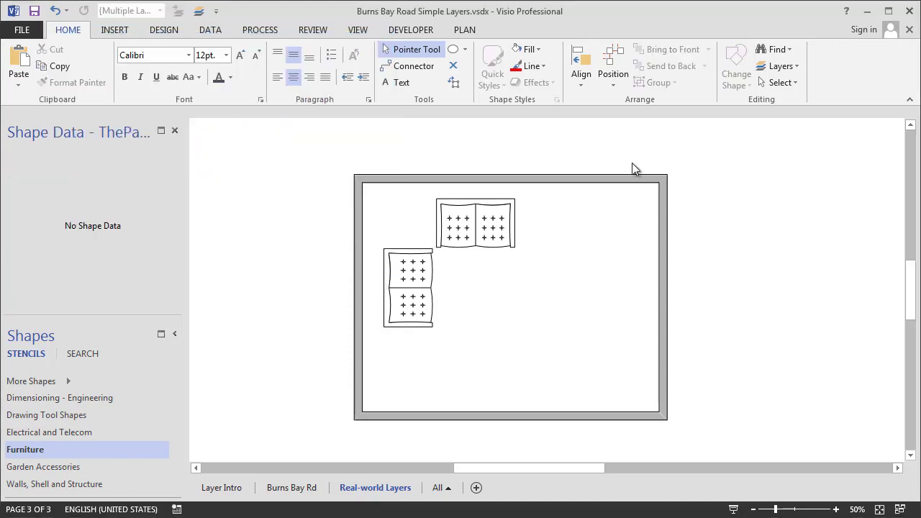
# In Layer Properties, hide the Wall layer, then the Building Envelope layer, applying each change
pyautogui.click(202, 12)
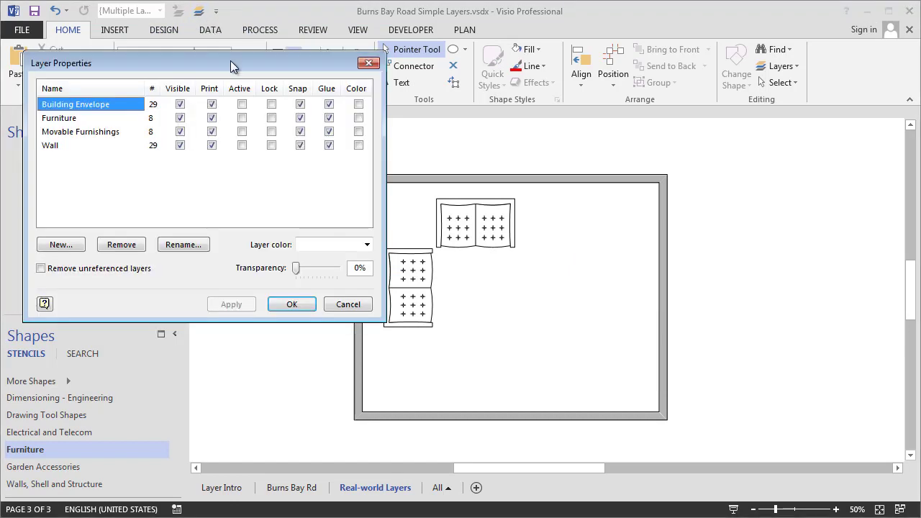
pyautogui.moveTo(233, 64)
pyautogui.mouseDown()
pyautogui.moveTo(218, 45)
pyautogui.moveTo(218, 56)
pyautogui.mouseUp()
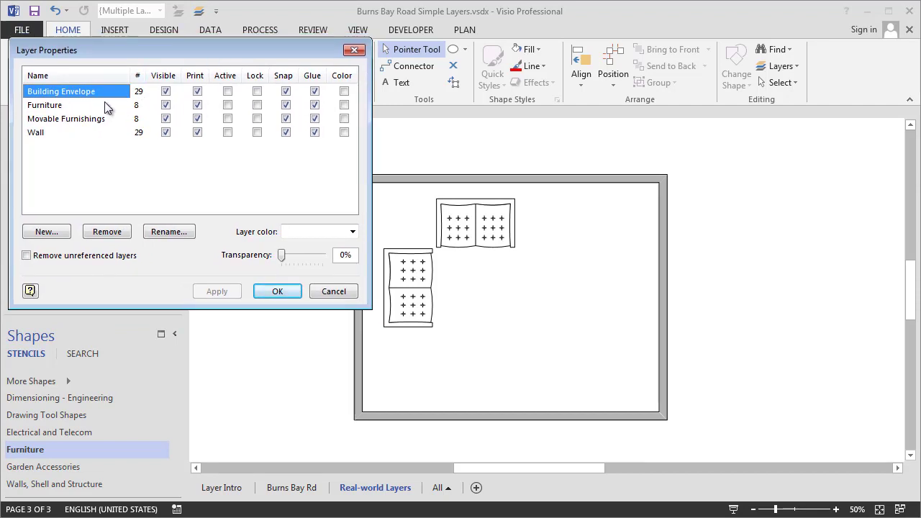
pyautogui.click(166, 132)
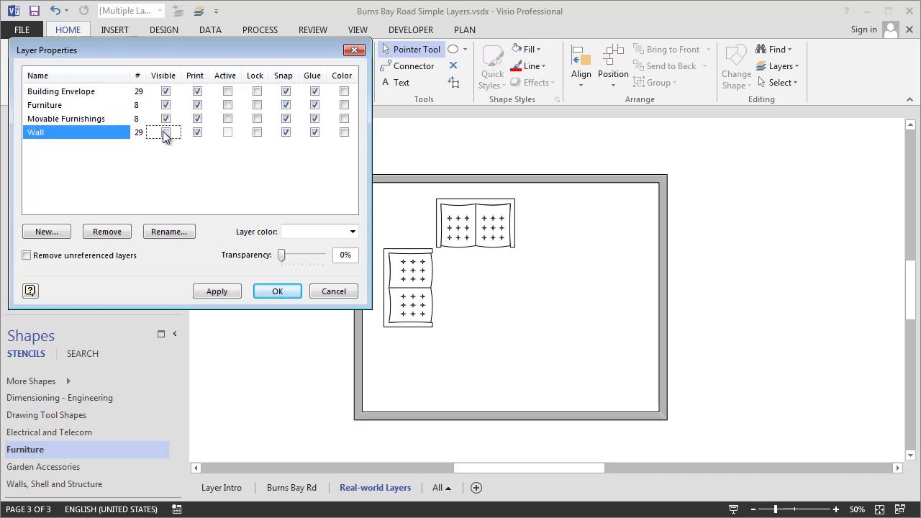
pyautogui.click(216, 292)
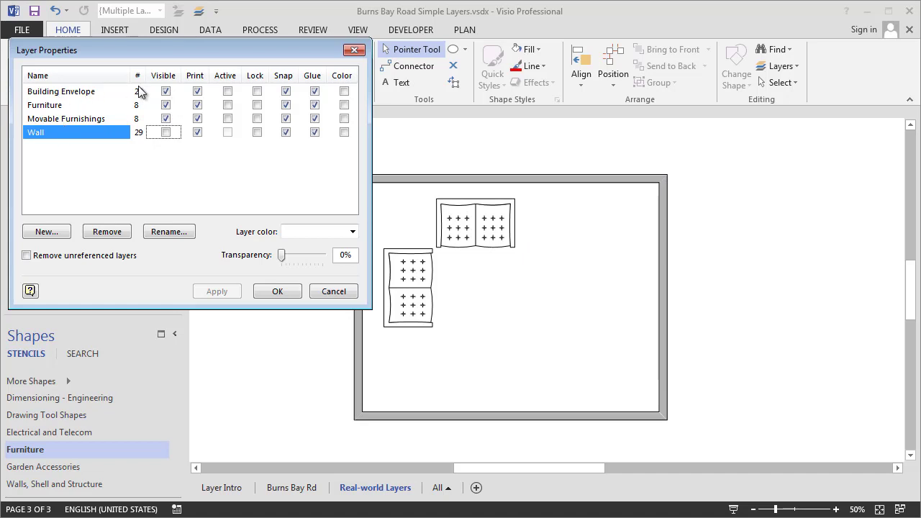
pyautogui.click(165, 91)
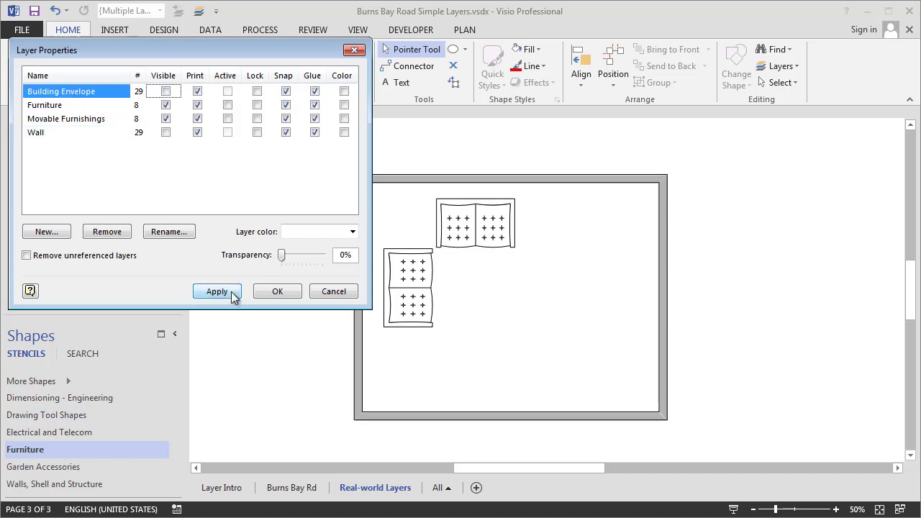
pyautogui.click(216, 291)
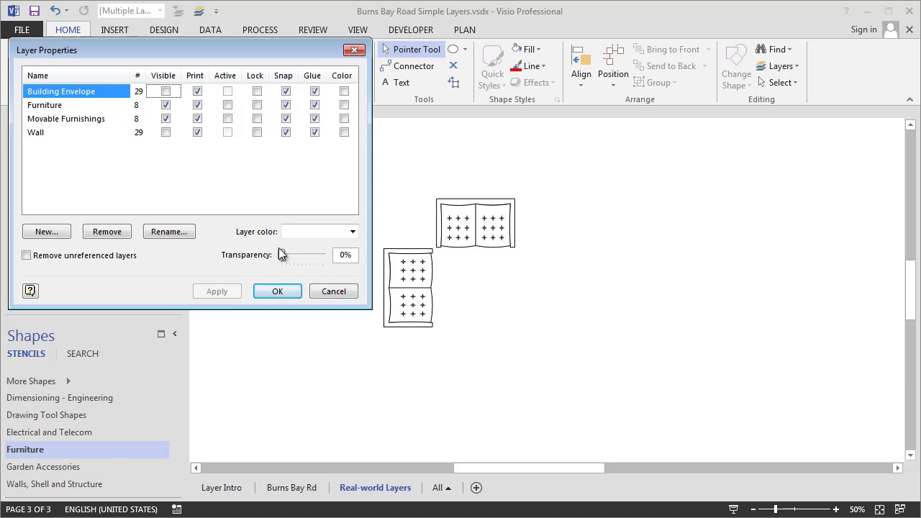
# Make the Building Envelope and Wall layers visible again and apply
pyautogui.click(167, 91)
pyautogui.click(166, 132)
pyautogui.click(216, 292)
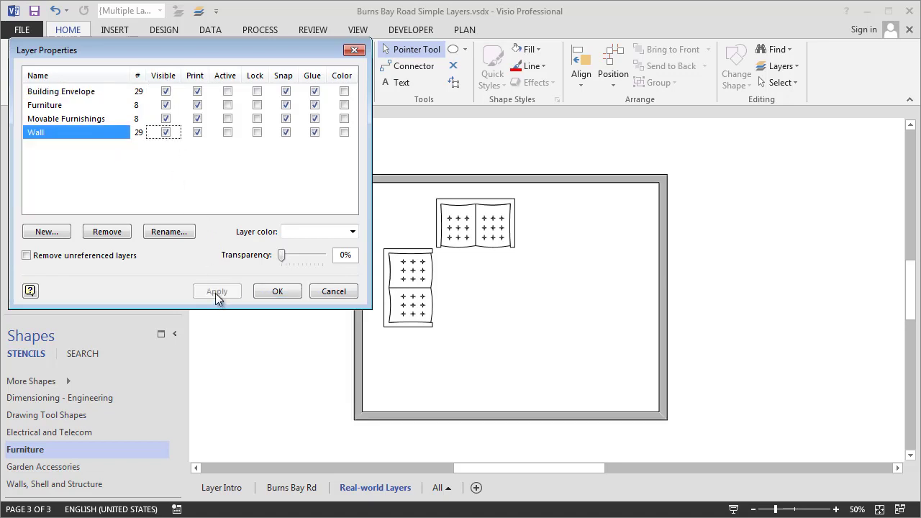
# Colour the Wall and Building Envelope layers 02 red, applying each so the wall turns red
pyautogui.click(344, 132)
pyautogui.click(353, 231)
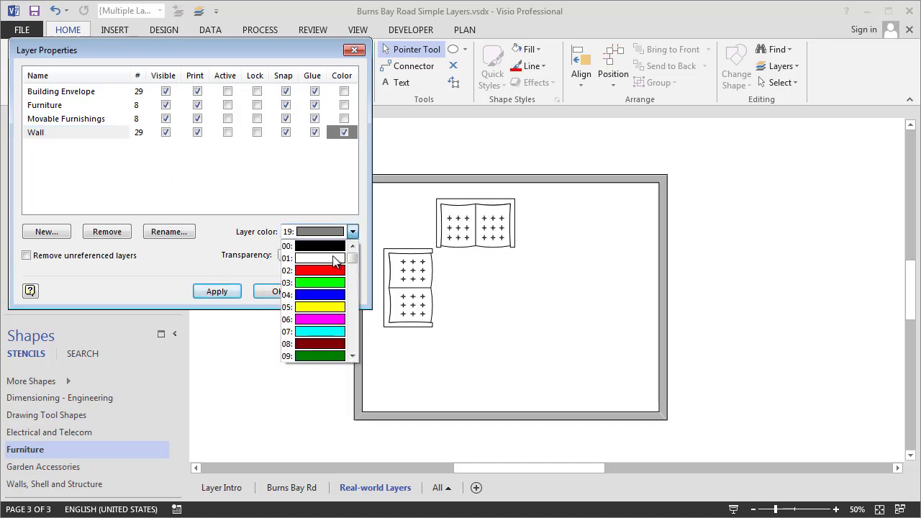
pyautogui.click(328, 271)
pyautogui.click(221, 291)
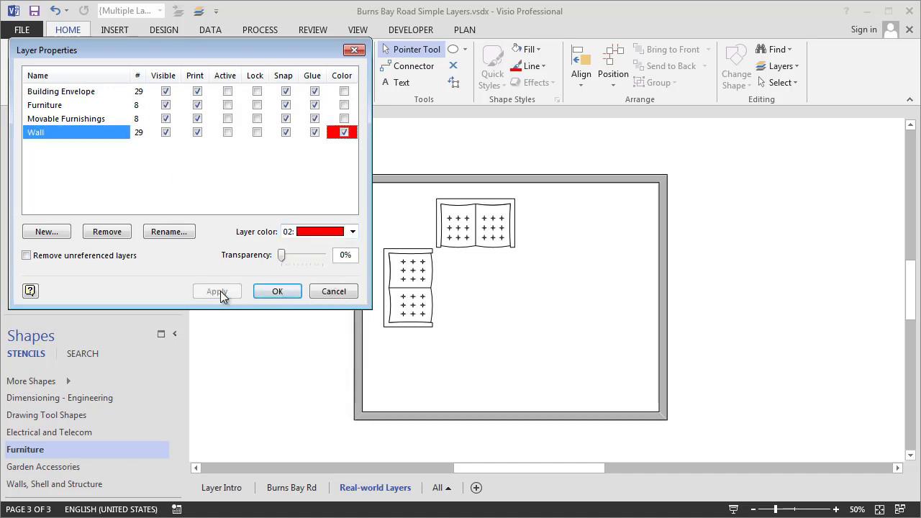
pyautogui.click(344, 92)
pyautogui.click(353, 231)
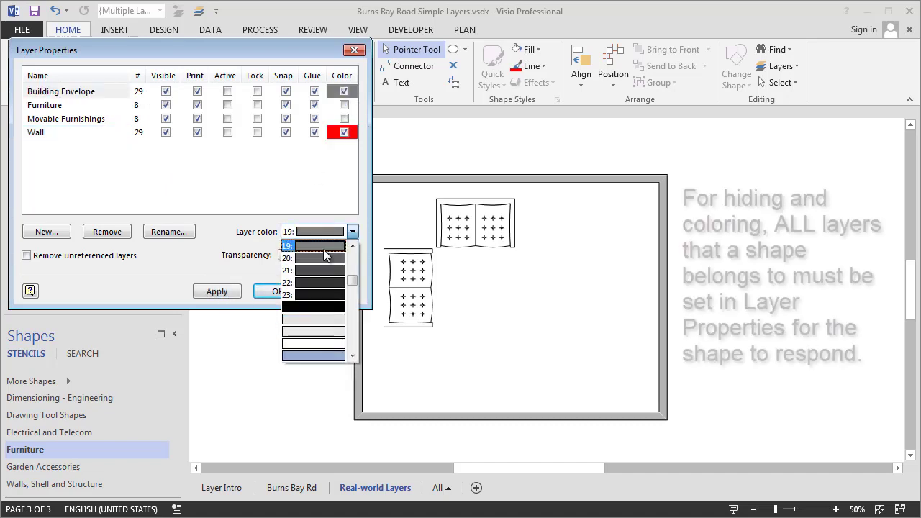
pyautogui.scroll(6, 315, 261)
pyautogui.click(327, 272)
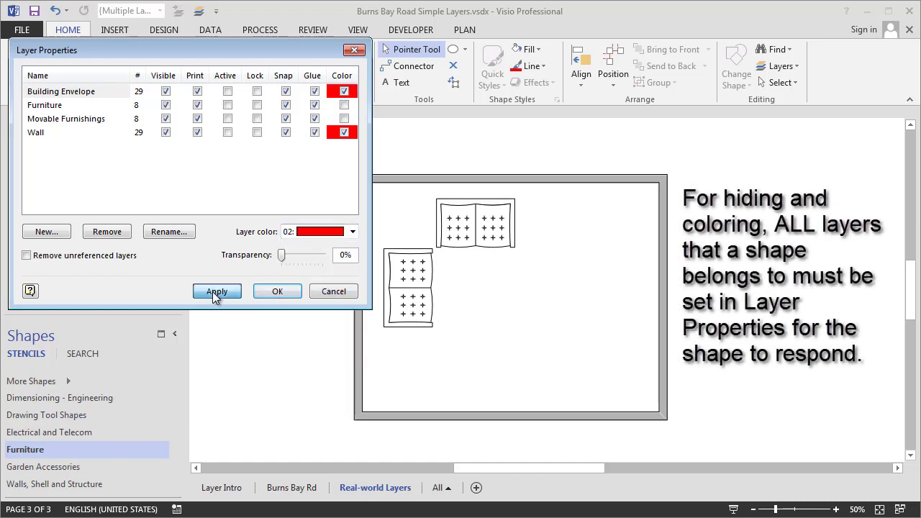
pyautogui.click(214, 291)
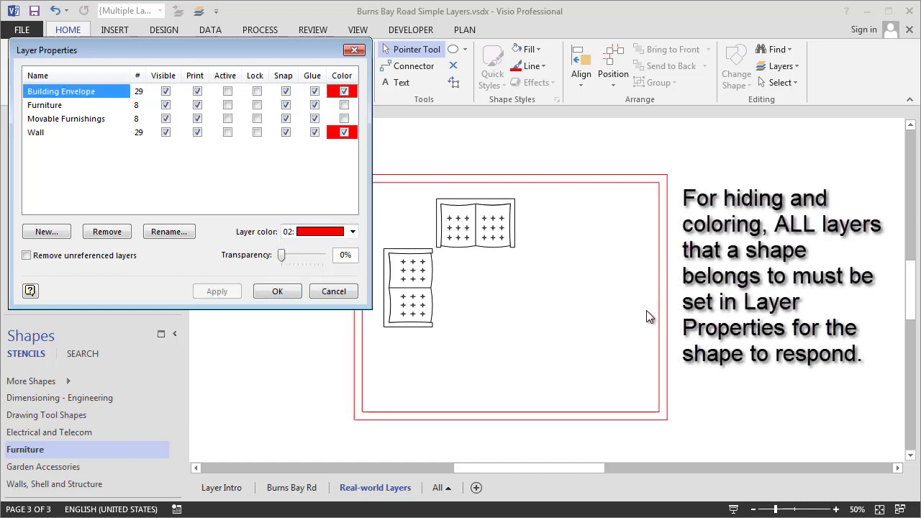
# Turn off layer colour on Wall and Building Envelope so the wall returns to grey
pyautogui.click(344, 133)
pyautogui.click(344, 91)
pyautogui.click(225, 290)
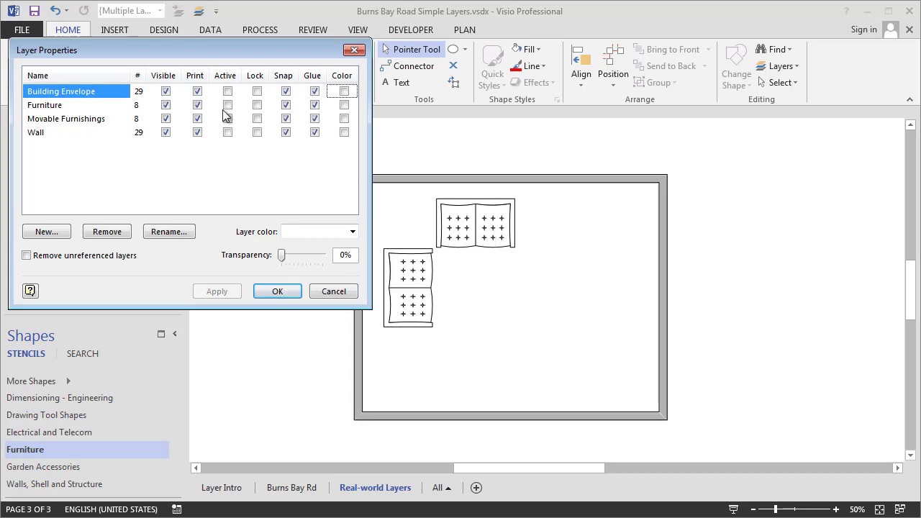
# Lock the Furniture layer and confirm the layer settings
pyautogui.click(257, 105)
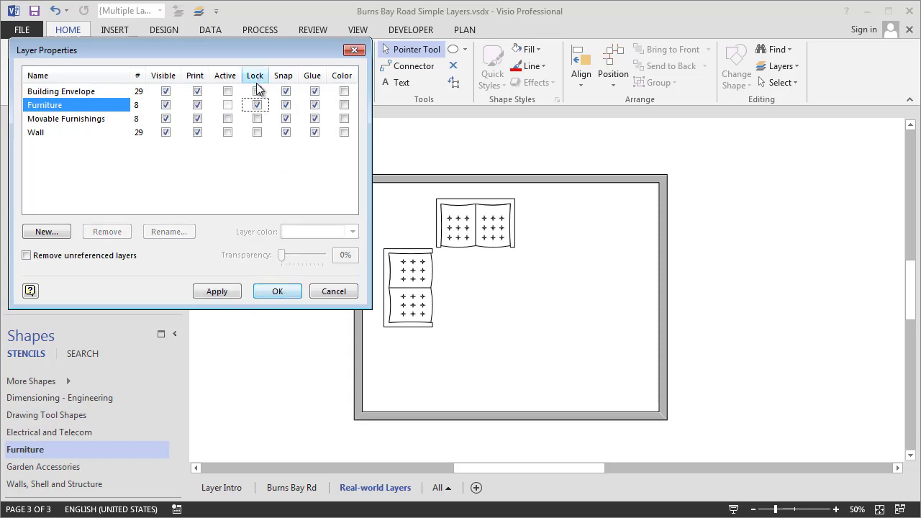
pyautogui.click(275, 292)
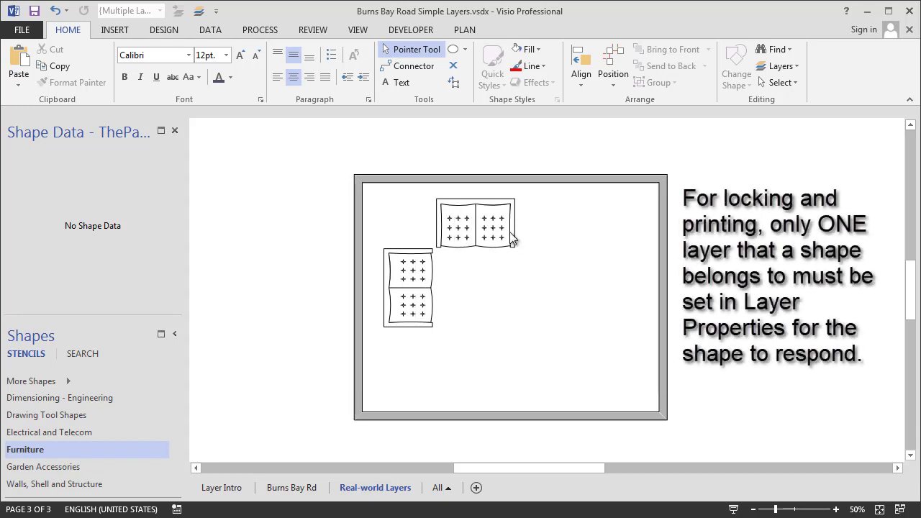
pyautogui.click(781, 82)
pyautogui.click(786, 67)
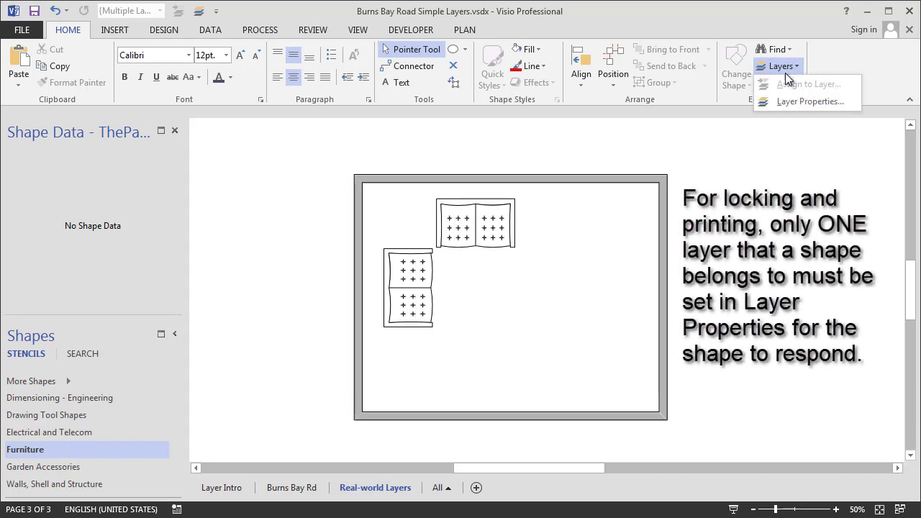
pyautogui.click(812, 98)
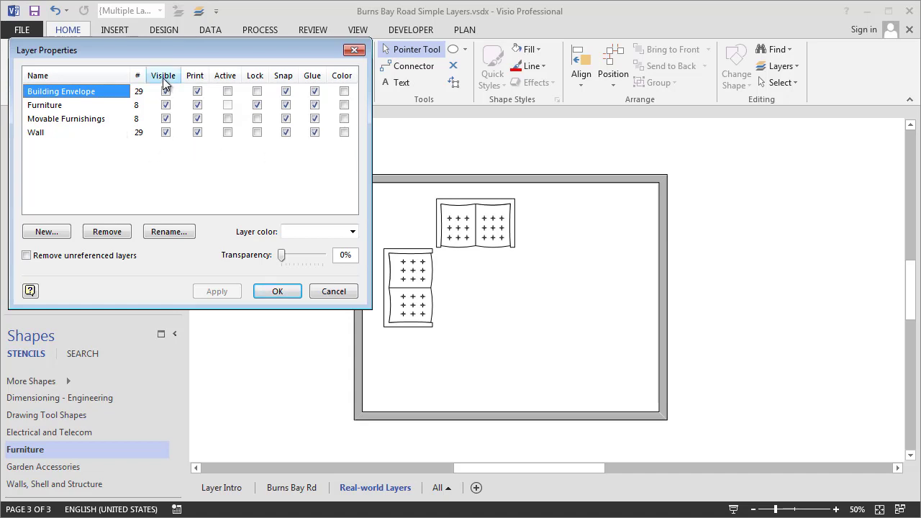
# Stop Building Envelope, Movable Furnishings and Wall from printing, leaving only Furniture set to print
pyautogui.click(166, 132)
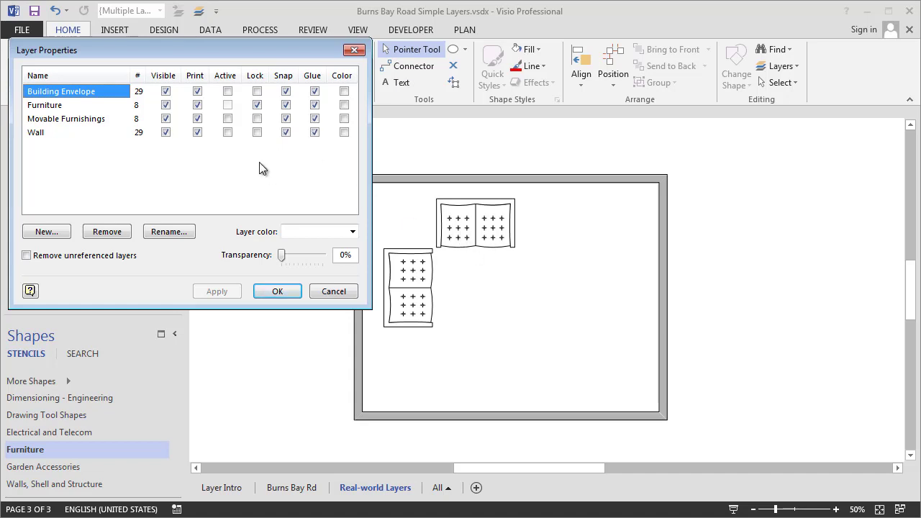
pyautogui.click(197, 92)
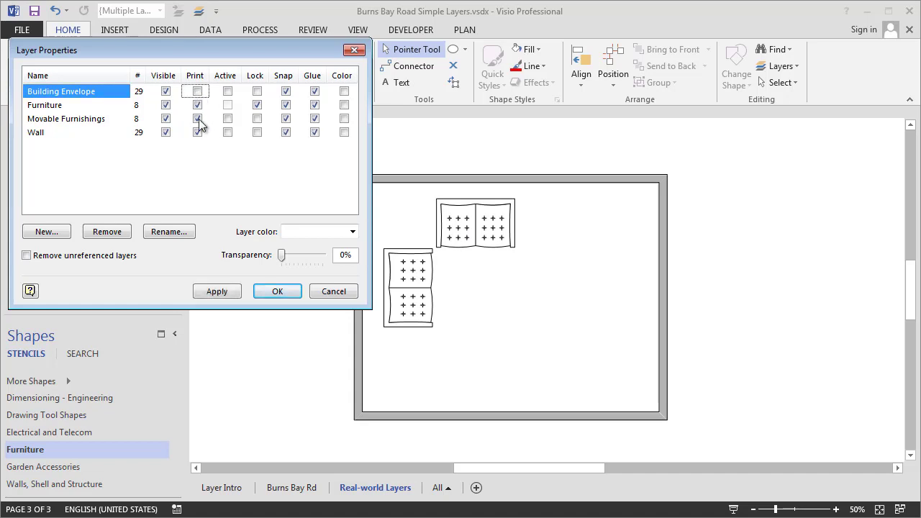
pyautogui.click(198, 118)
pyautogui.click(197, 132)
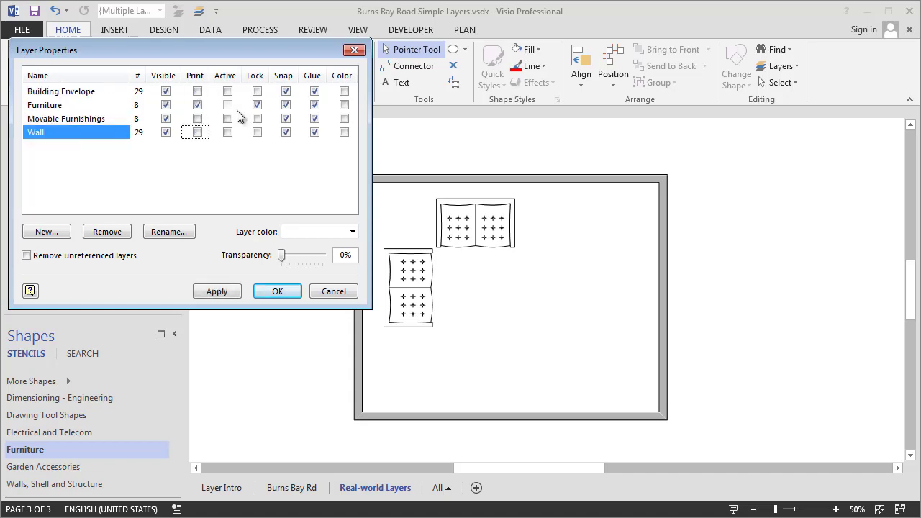
pyautogui.click(49, 106)
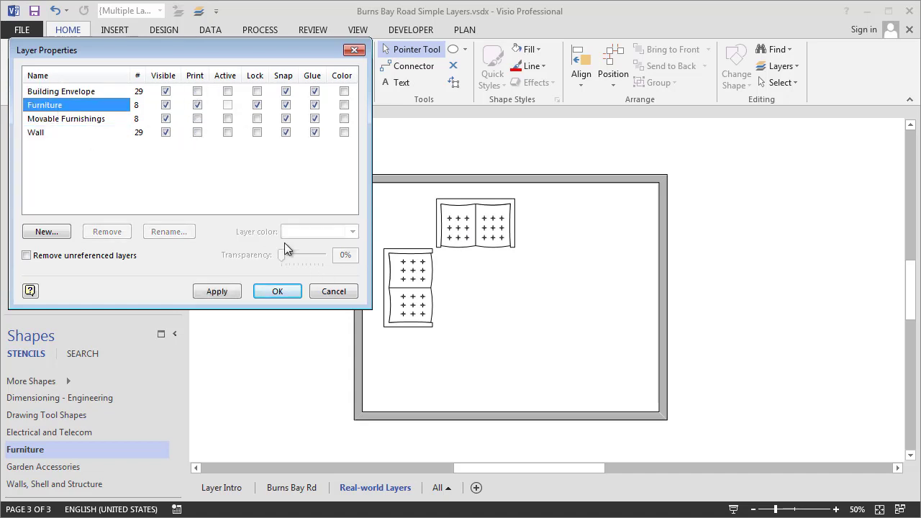
pyautogui.click(277, 291)
pyautogui.click(25, 31)
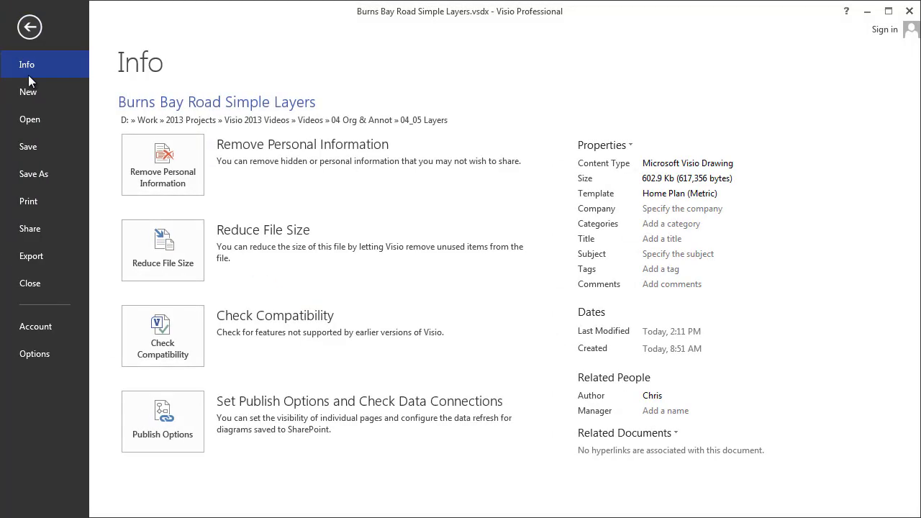
pyautogui.click(51, 200)
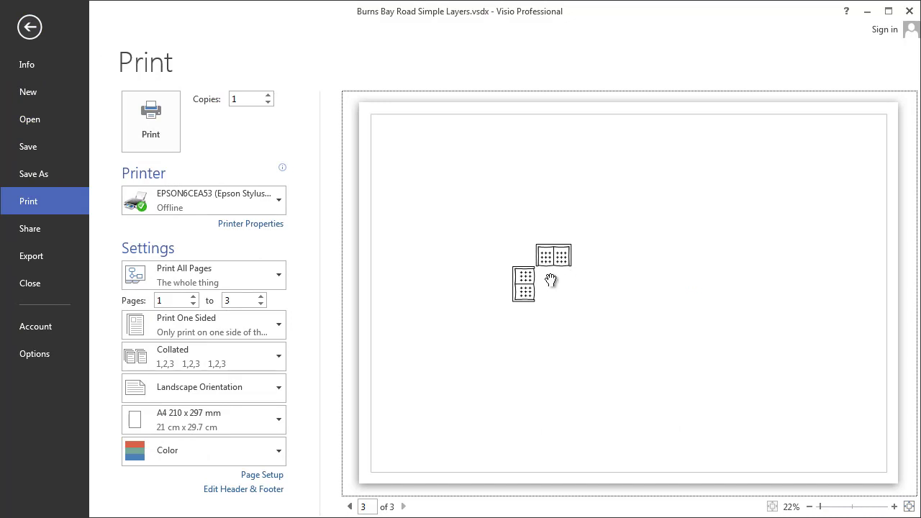
pyautogui.click(29, 28)
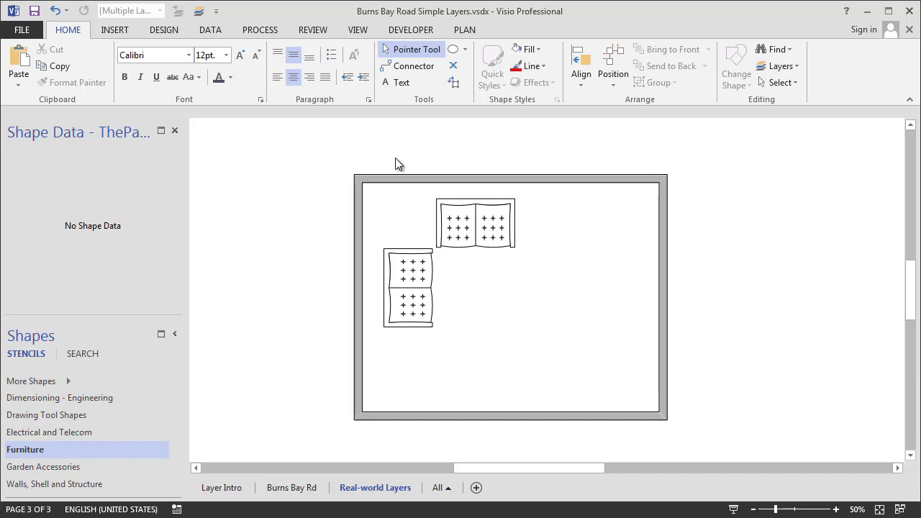
pyautogui.click(780, 80)
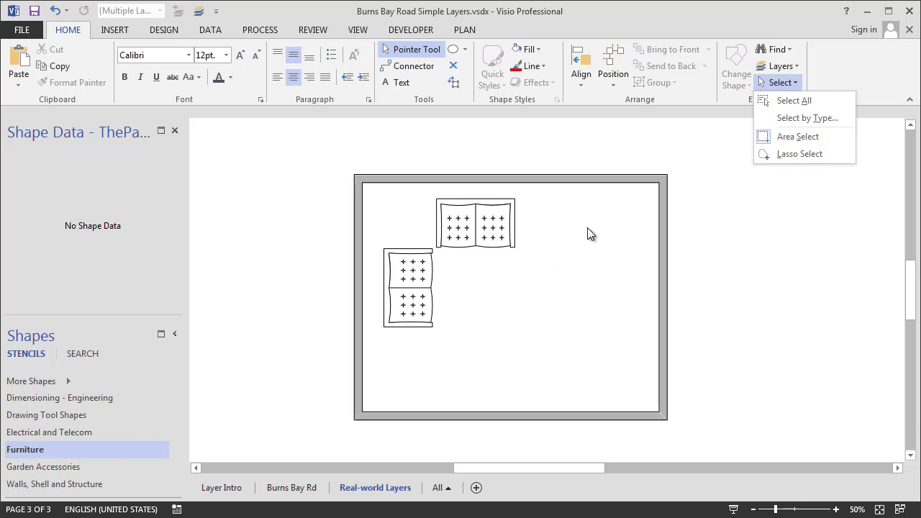
pyautogui.click(489, 230)
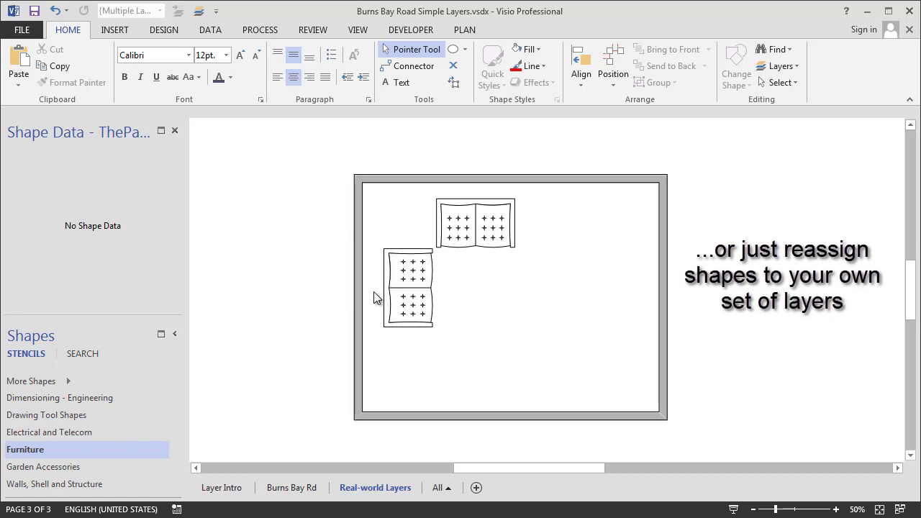
pyautogui.click(198, 11)
pyautogui.moveTo(259, 58); pyautogui.dragTo(277, 71)
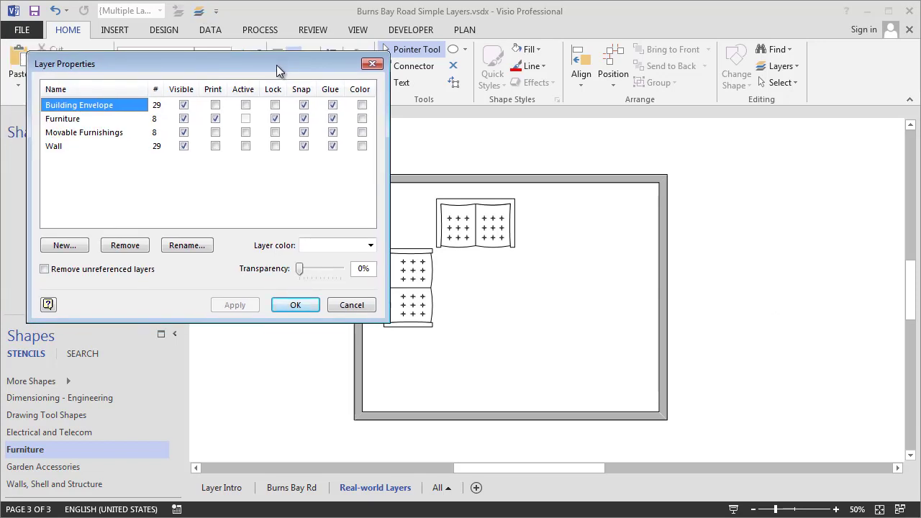
pyautogui.moveTo(216, 65); pyautogui.dragTo(235, 65)
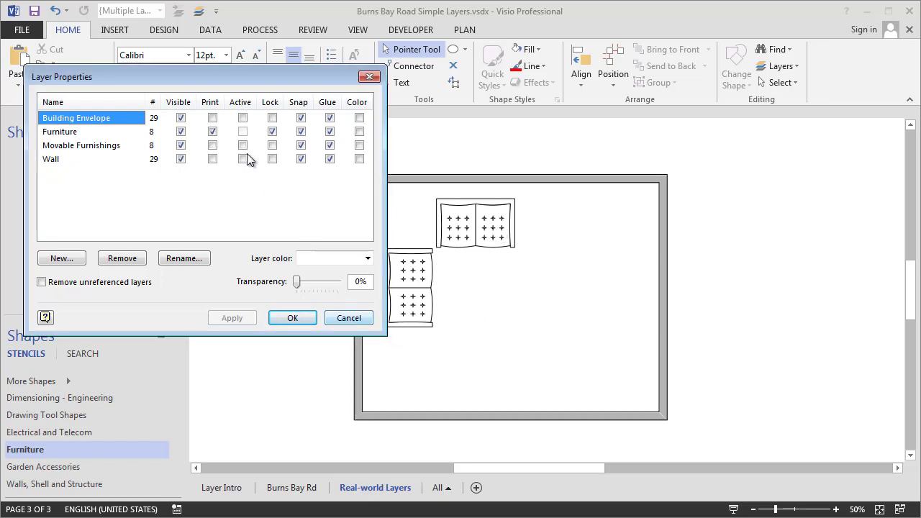
pyautogui.moveTo(235, 79); pyautogui.dragTo(283, 90)
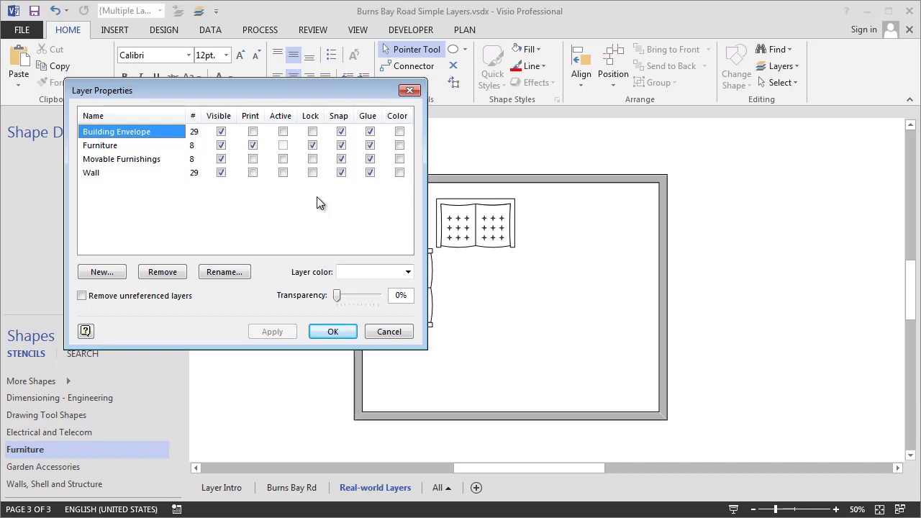
pyautogui.click(406, 331)
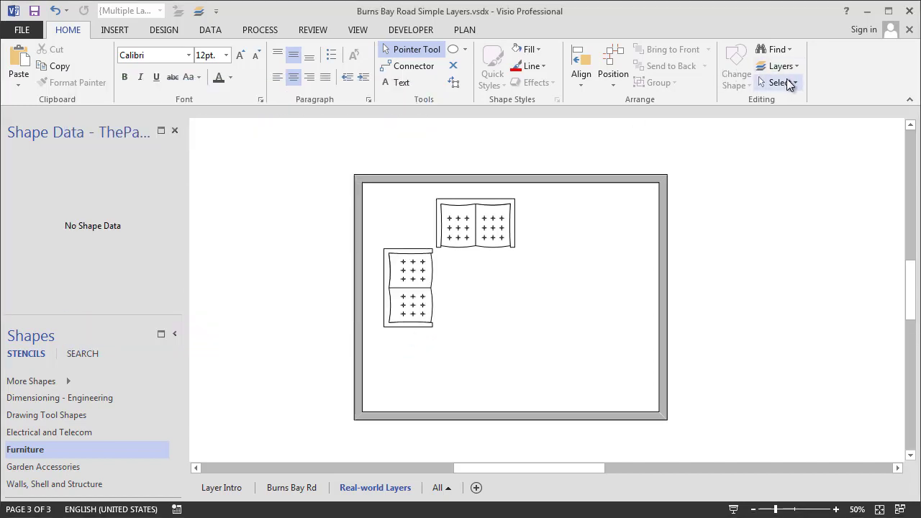
pyautogui.click(790, 84)
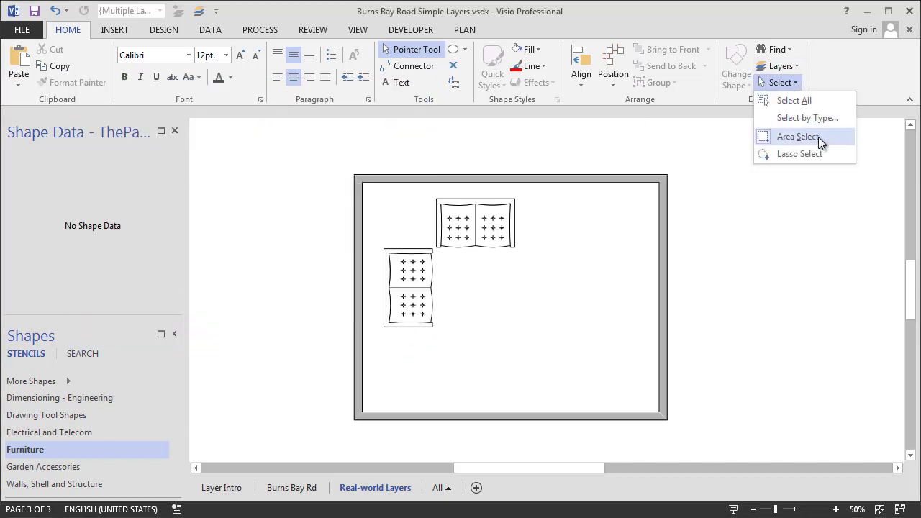
pyautogui.click(746, 268)
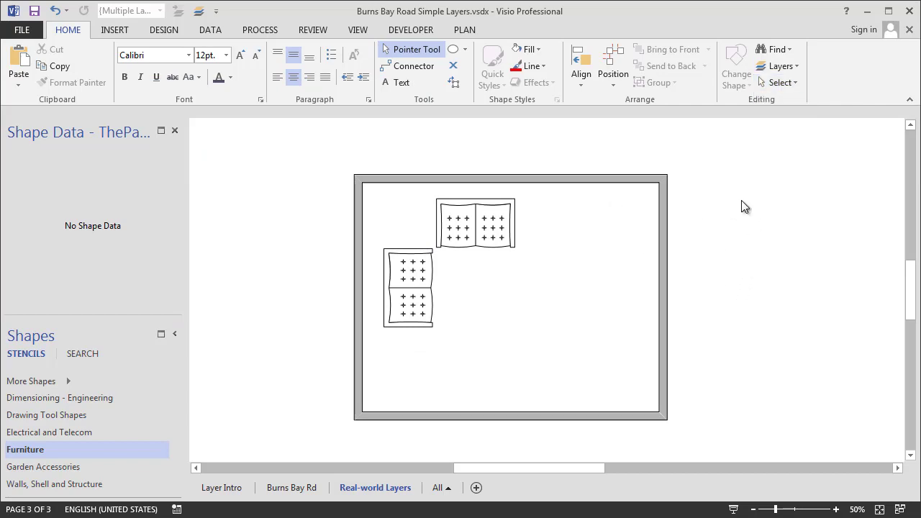